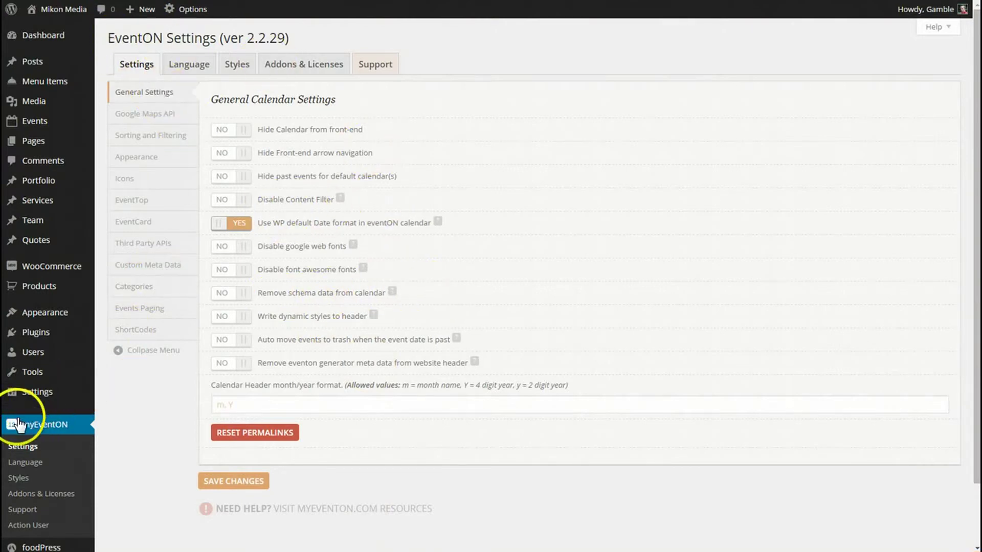
# Go to myEventON > Action User in the admin sidebar to reach the submission settings.
pyautogui.scroll(-1, 36, 409)
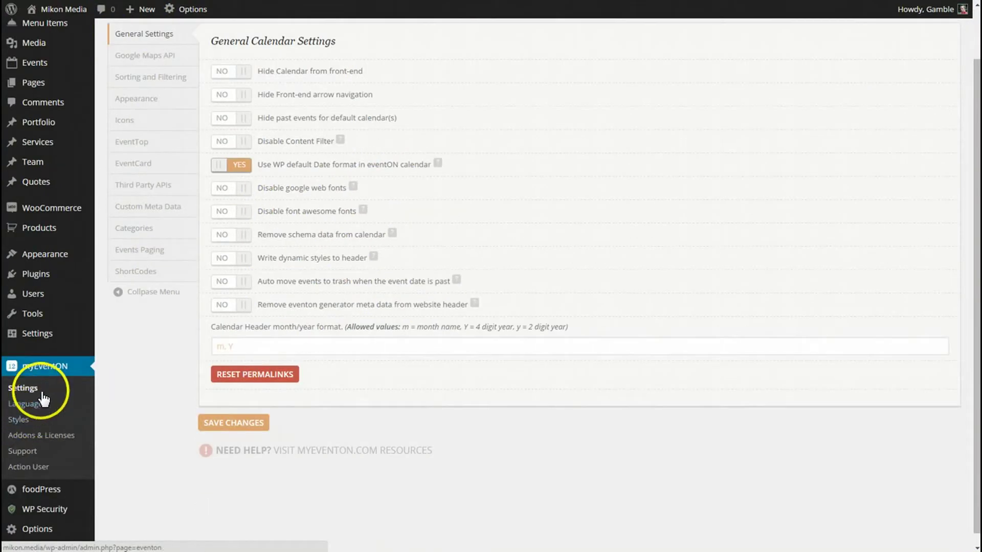
pyautogui.click(38, 467)
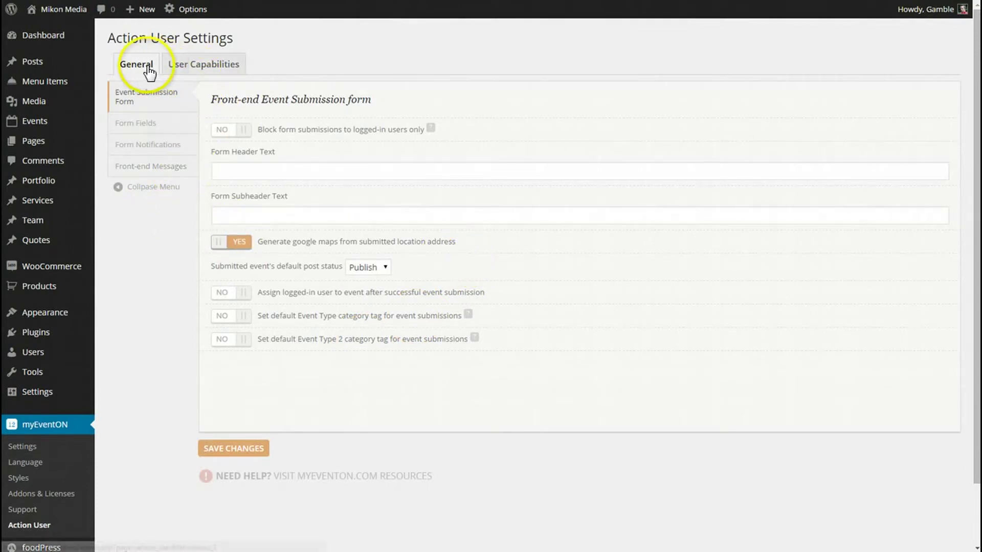
# On the User Capabilities tab, review the Editor role's eventON capabilities, then switch to Contributor.
pyautogui.click(204, 67)
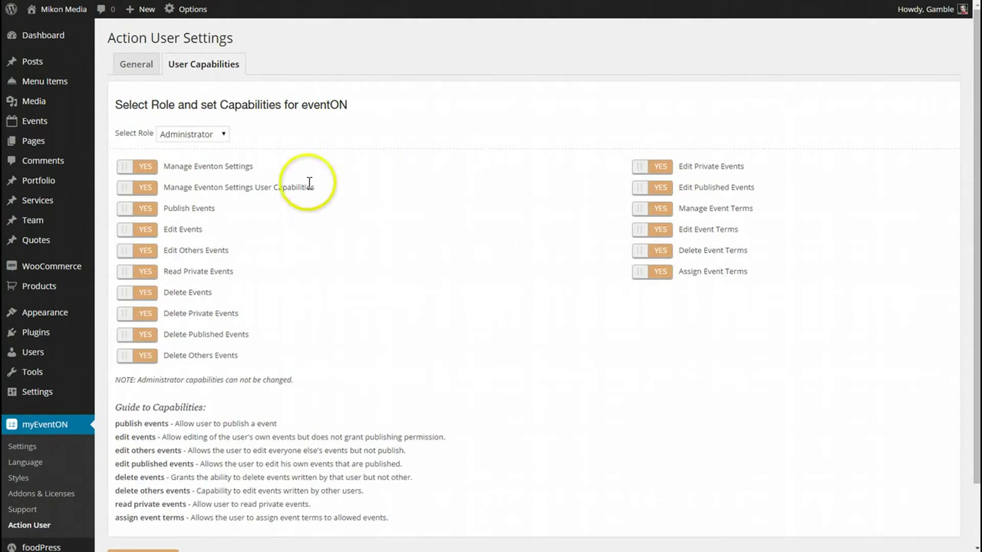
pyautogui.click(210, 135)
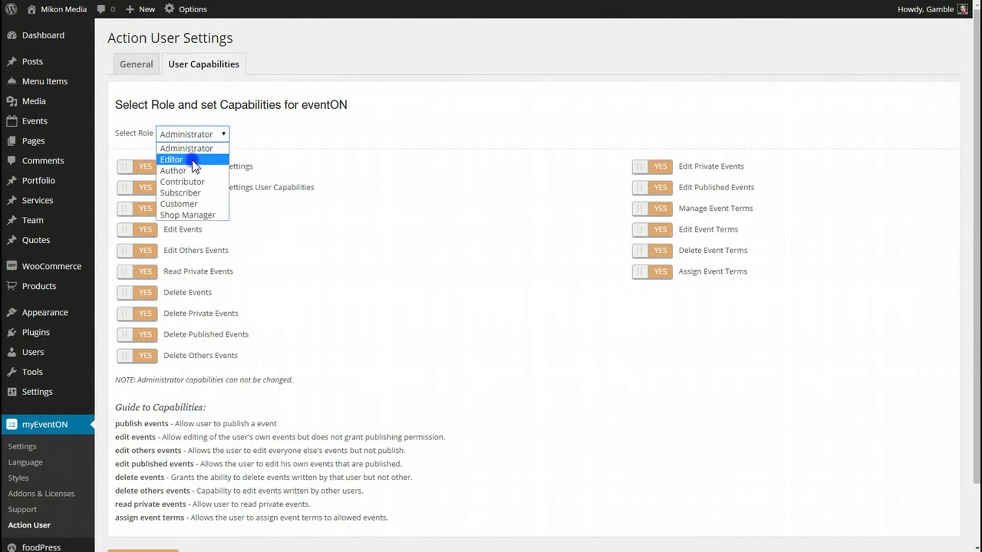
pyautogui.click(194, 160)
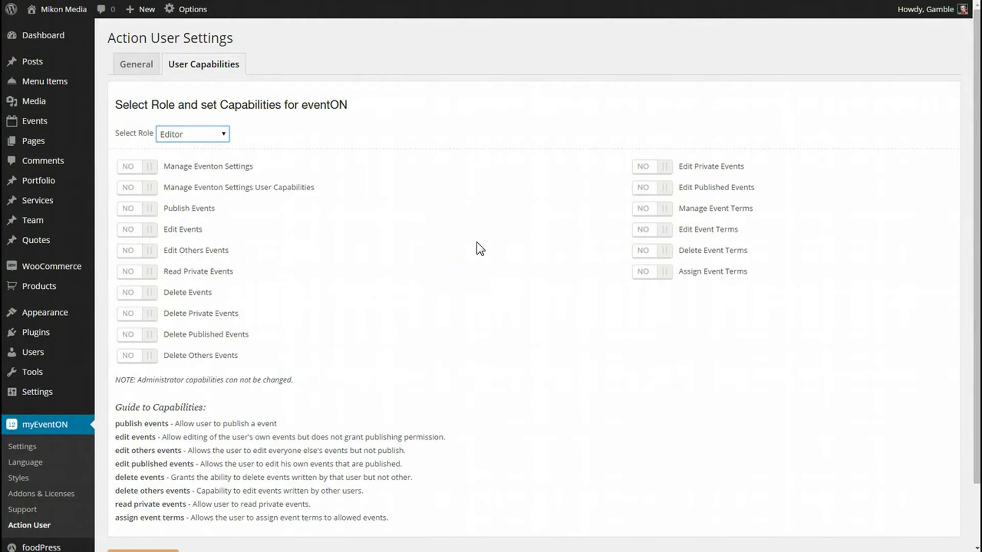
pyautogui.click(213, 133)
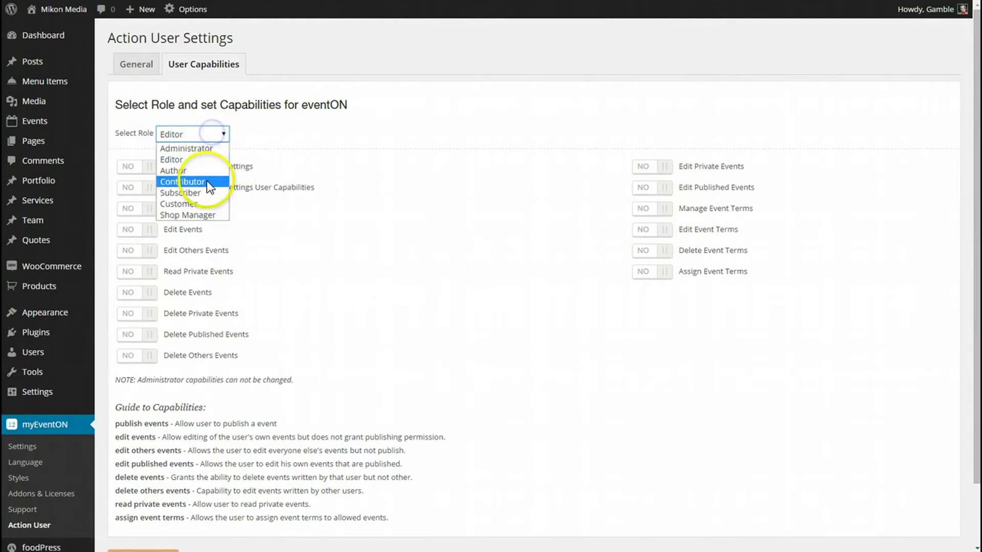
pyautogui.click(207, 182)
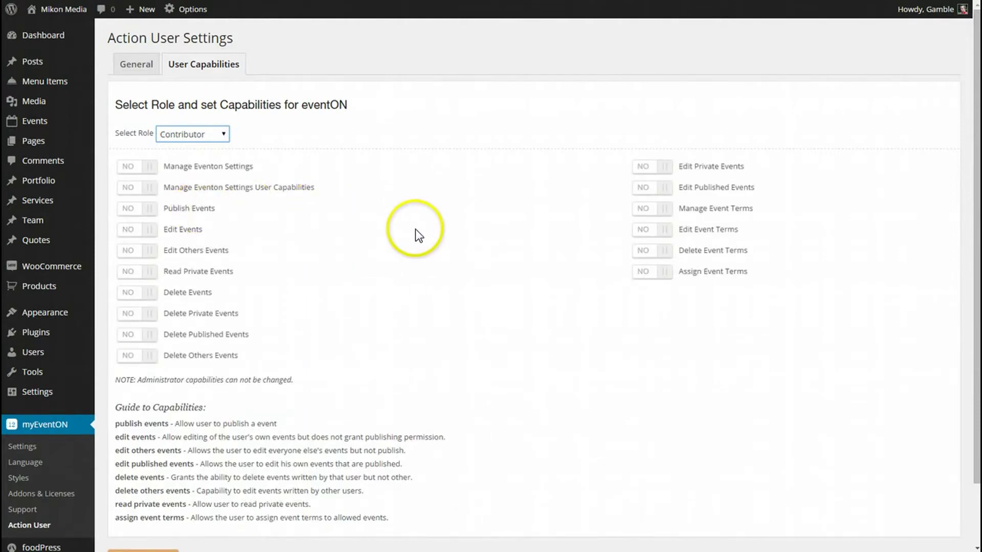
pyautogui.scroll(-3, 177, 307)
pyautogui.scroll(3, 176, 307)
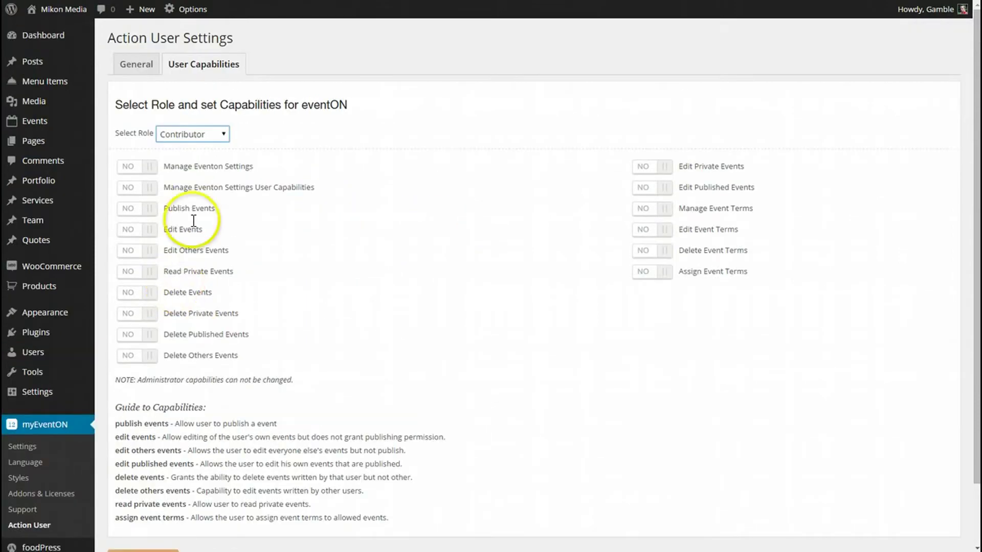
pyautogui.click(197, 134)
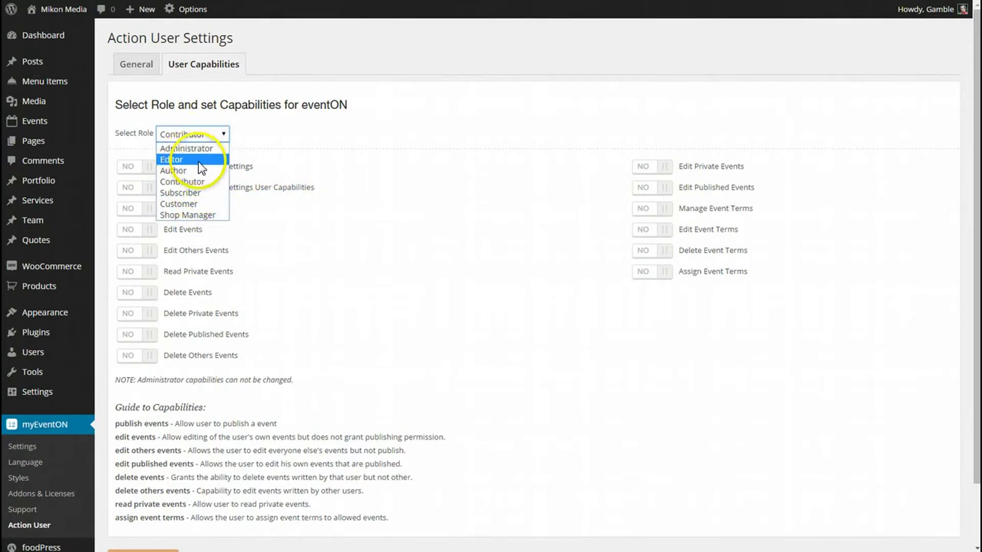
pyautogui.click(357, 187)
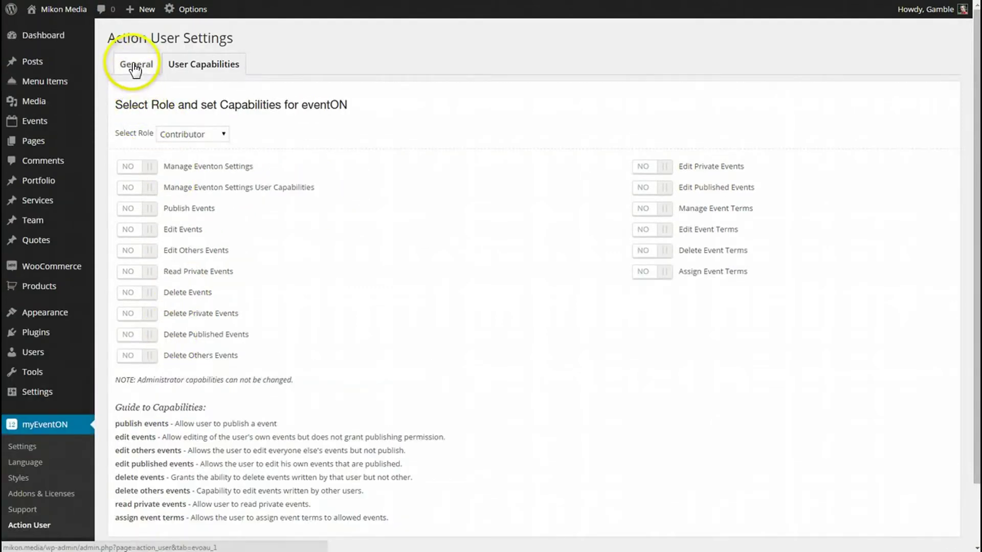
# Back on the General tab, toggle Block form submissions off again and check the Form Header and Subheader fields.
pyautogui.click(133, 64)
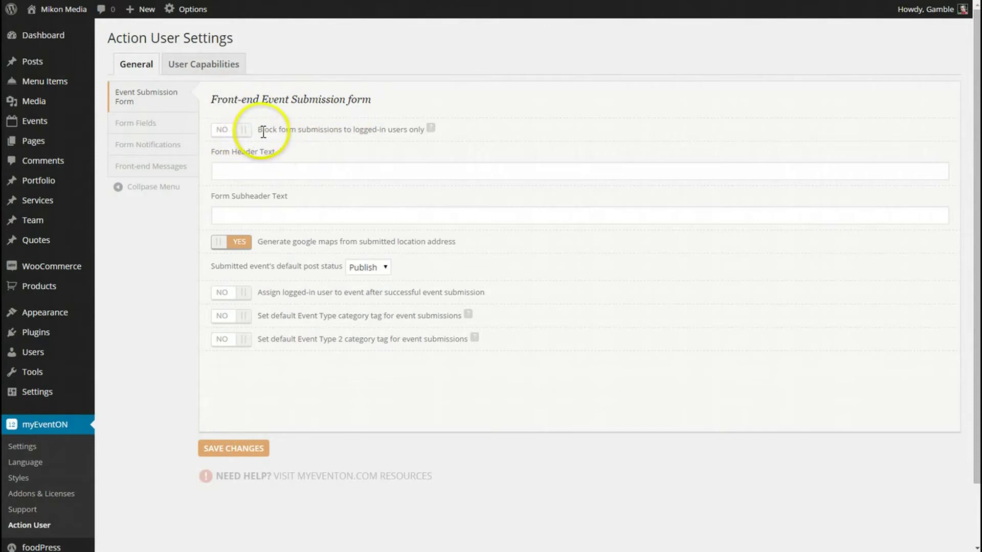
pyautogui.click(244, 134)
pyautogui.click(243, 134)
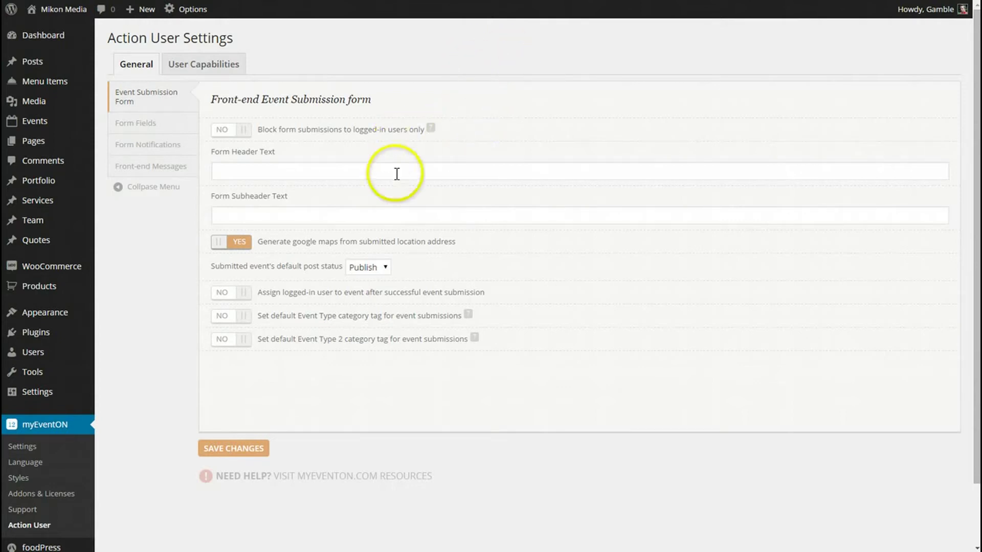
pyautogui.click(269, 172)
pyautogui.click(273, 215)
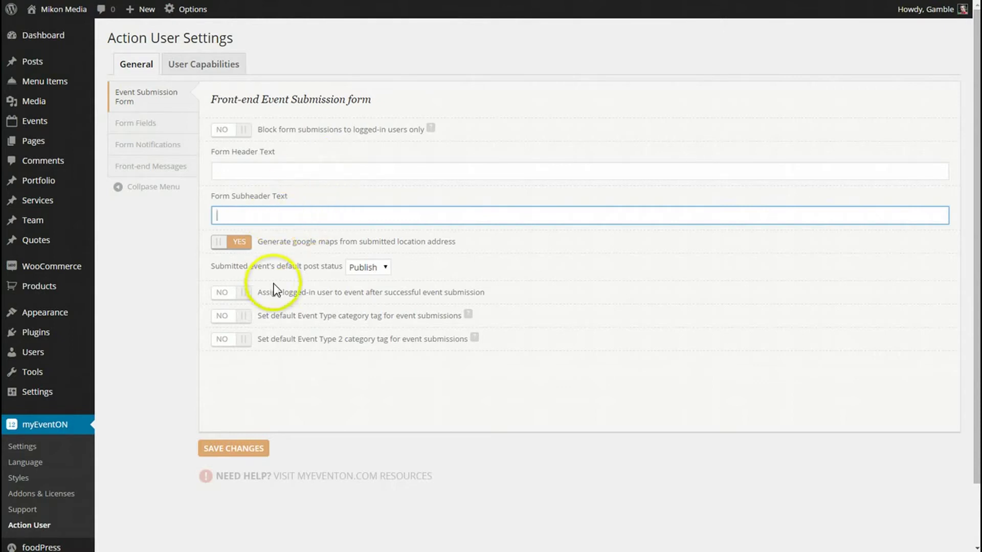
# Change the submitted event's default post status from Publish to Draft.
pyautogui.click(365, 270)
pyautogui.click(367, 280)
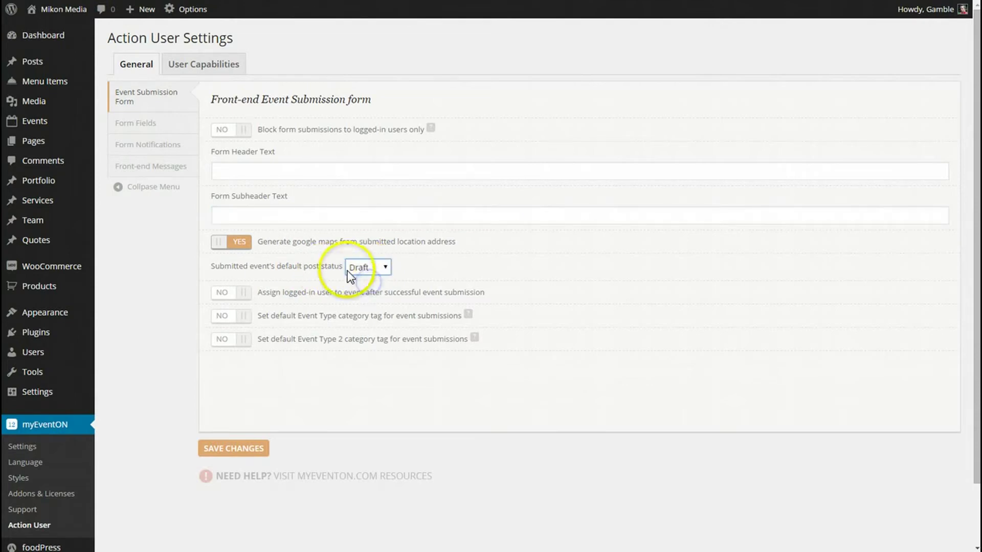
pyautogui.click(373, 271)
pyautogui.click(373, 291)
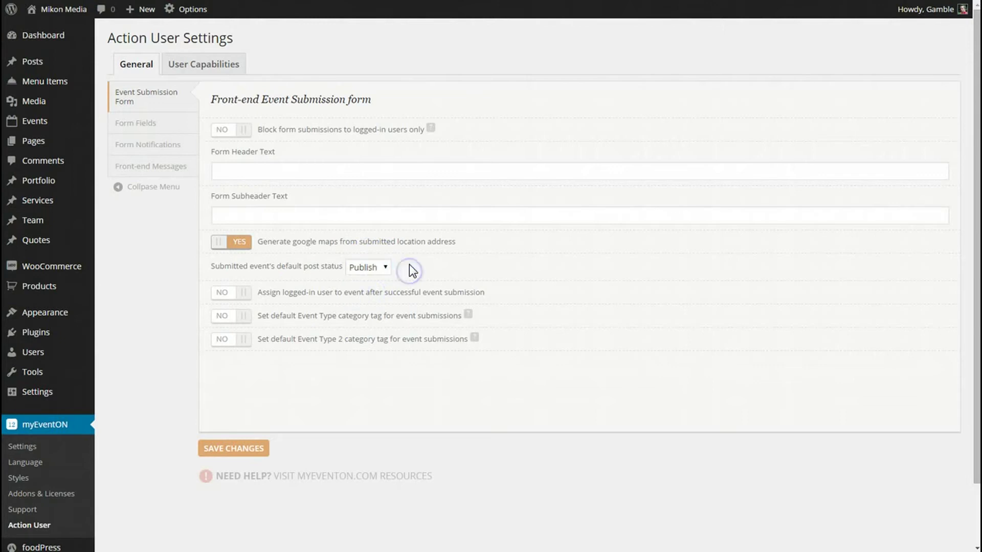
pyautogui.click(243, 129)
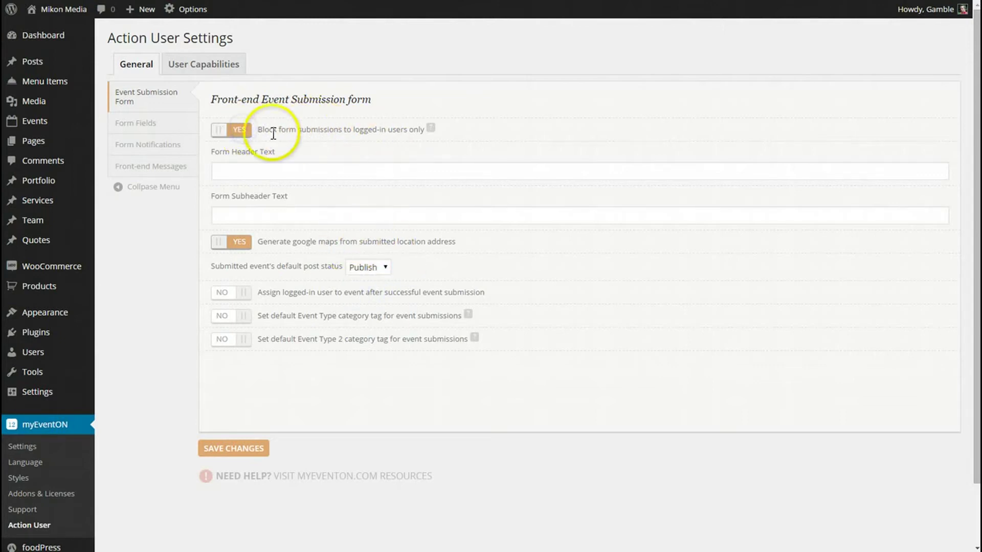
pyautogui.click(233, 129)
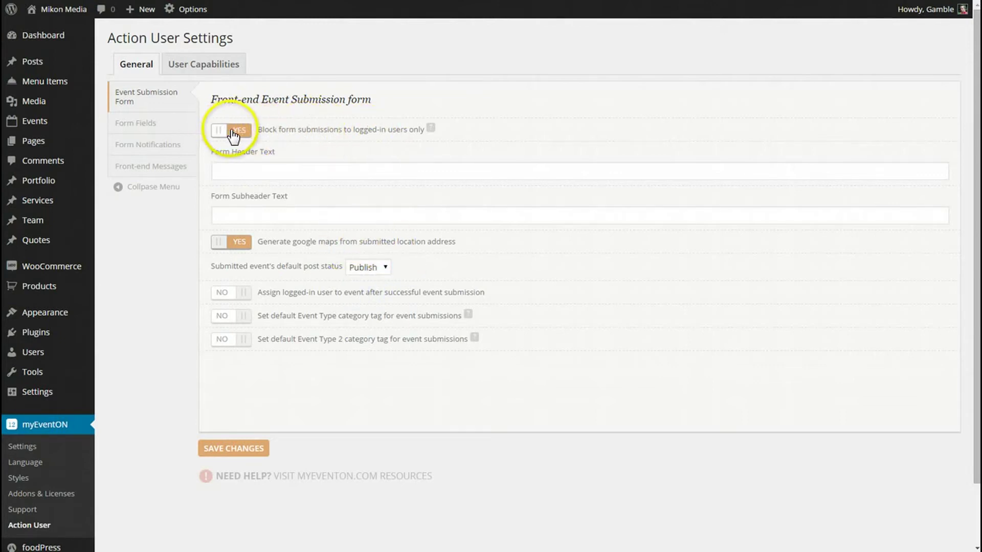
pyautogui.click(358, 268)
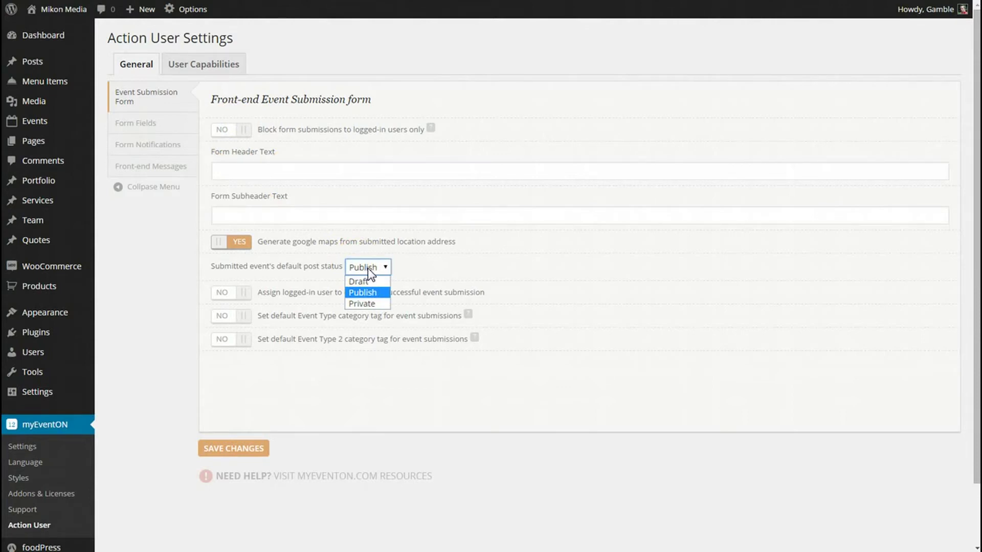
pyautogui.click(367, 280)
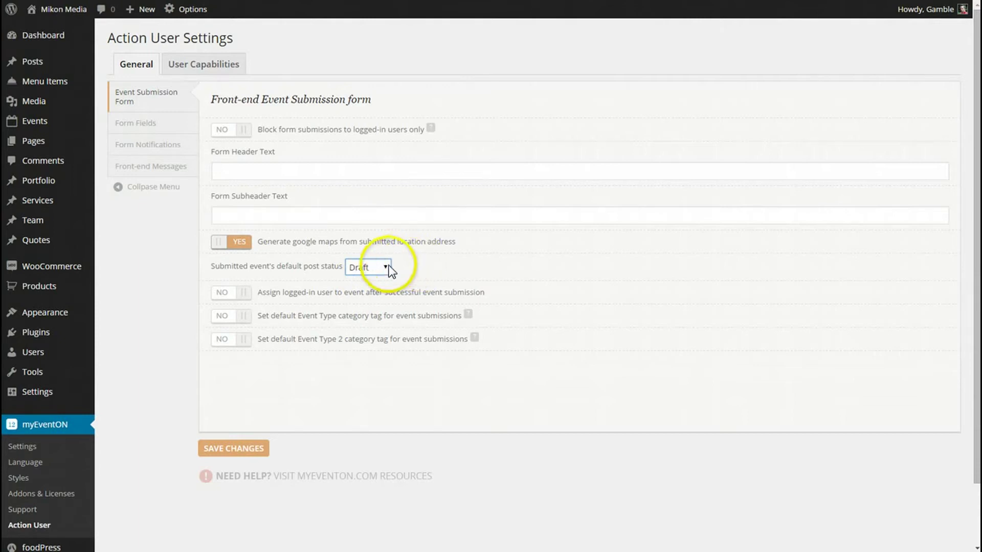
pyautogui.click(389, 267)
pyautogui.click(367, 292)
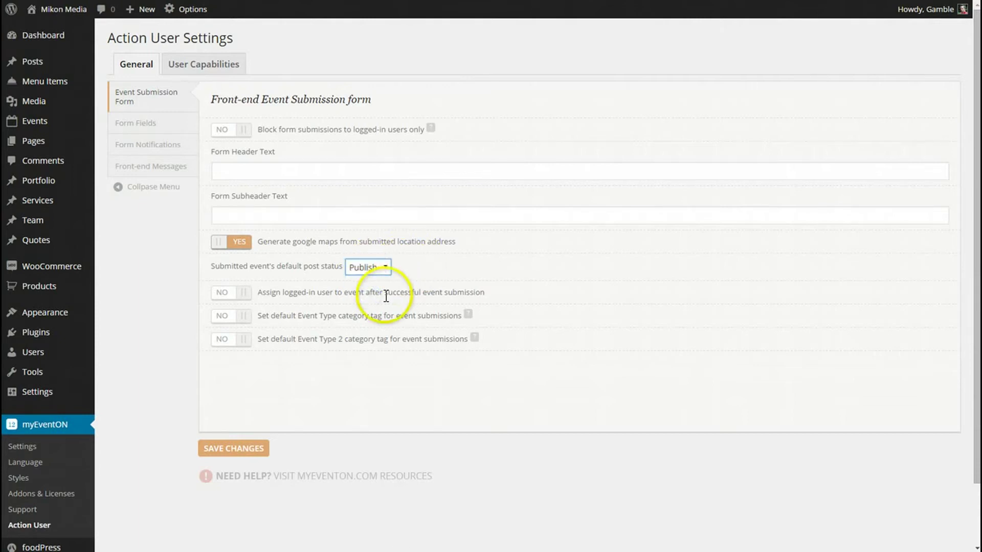
pyautogui.click(379, 241)
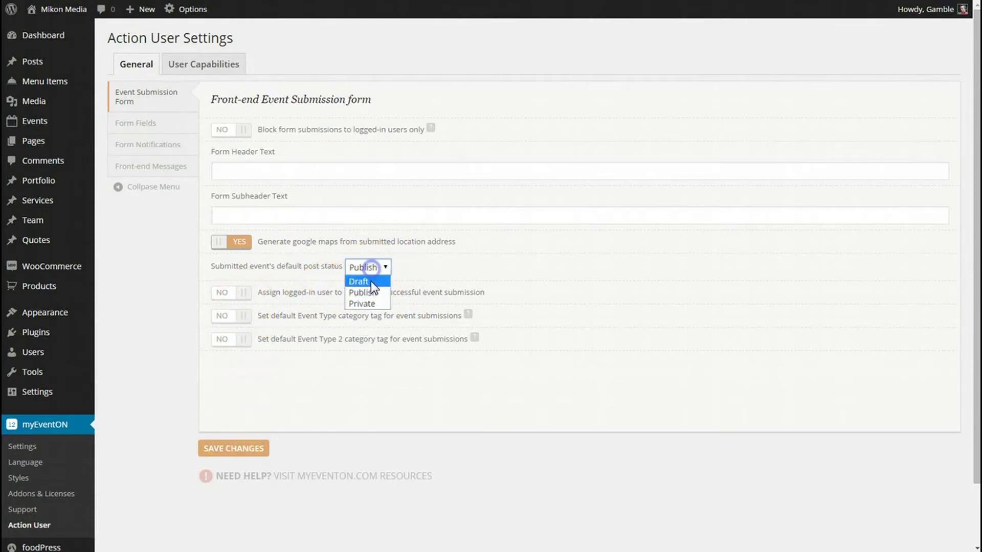
pyautogui.click(370, 282)
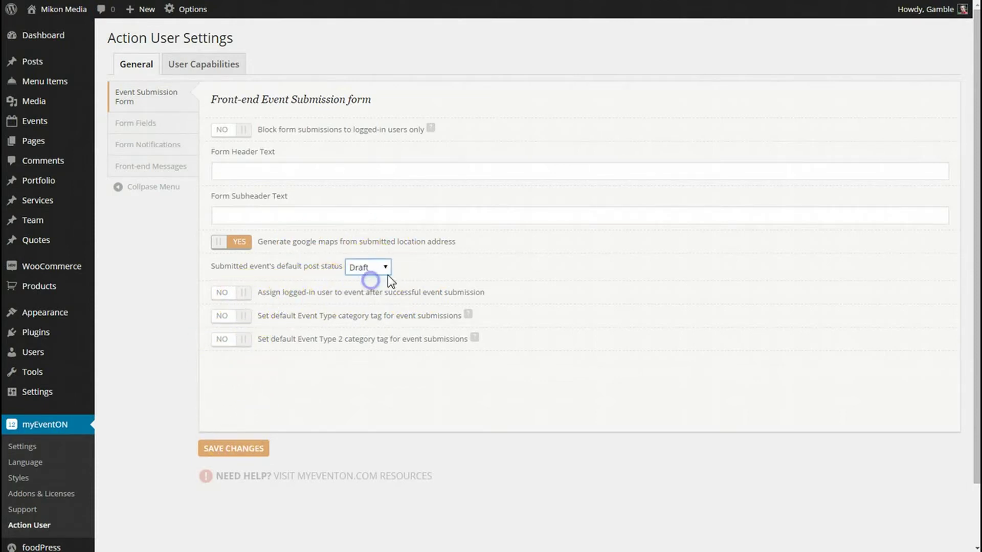
pyautogui.click(460, 271)
pyautogui.click(245, 328)
pyautogui.click(432, 343)
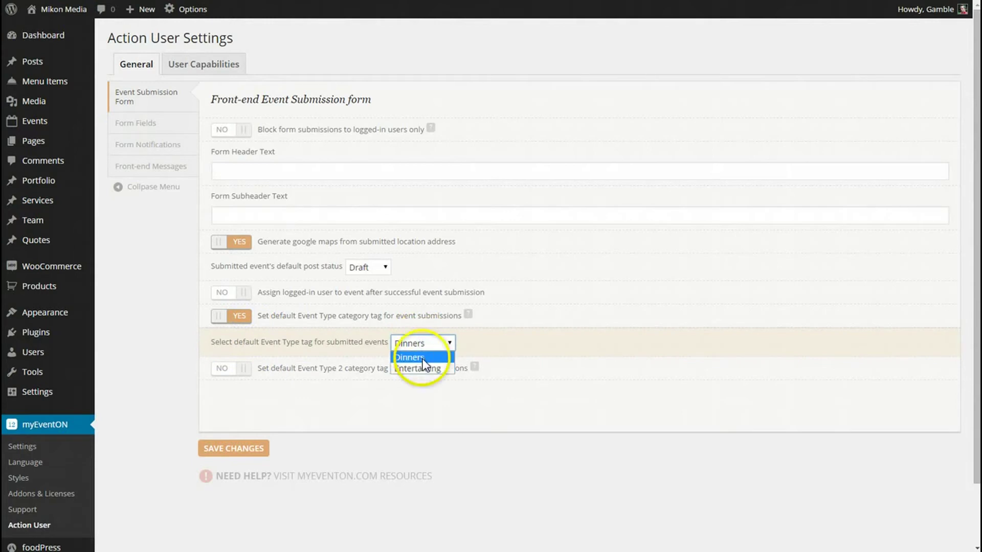
pyautogui.click(252, 373)
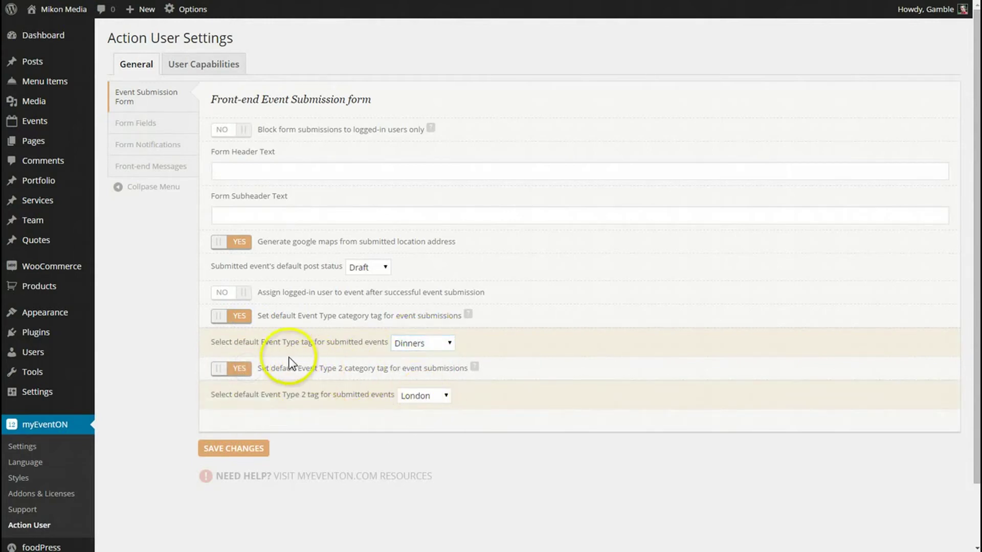
pyautogui.click(243, 368)
pyautogui.click(242, 315)
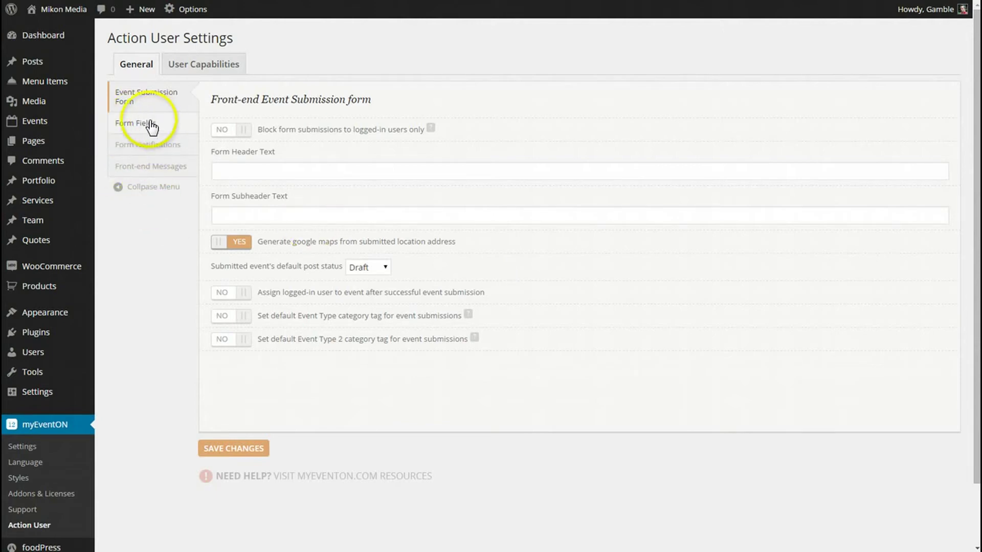
pyautogui.click(166, 129)
# In Form Fields, tick 'Select the Event Type Category' and 'Select the Event Type 2 Category'.
pyautogui.scroll(-1, 329, 153)
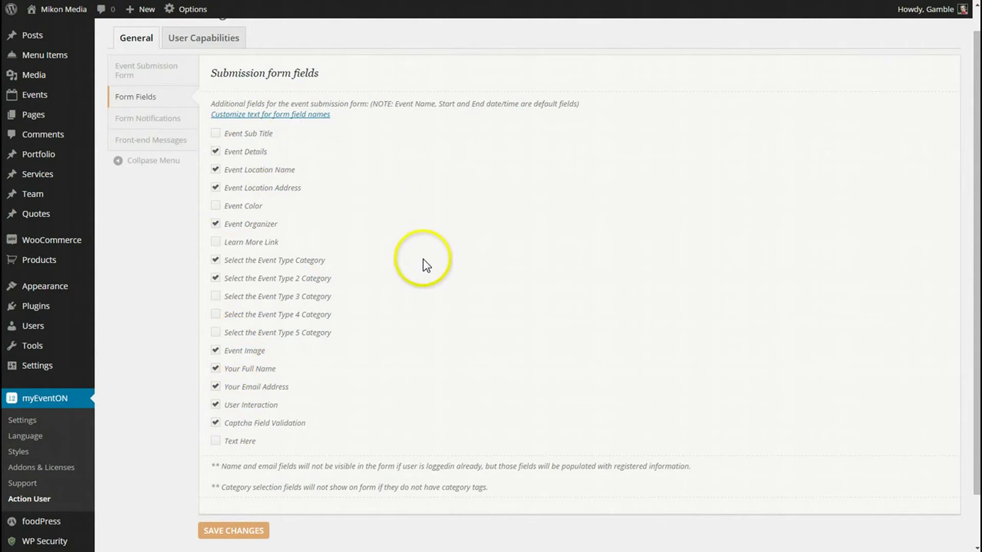
pyautogui.scroll(1, 434, 238)
pyautogui.scroll(-2, 437, 237)
pyautogui.scroll(2, 437, 238)
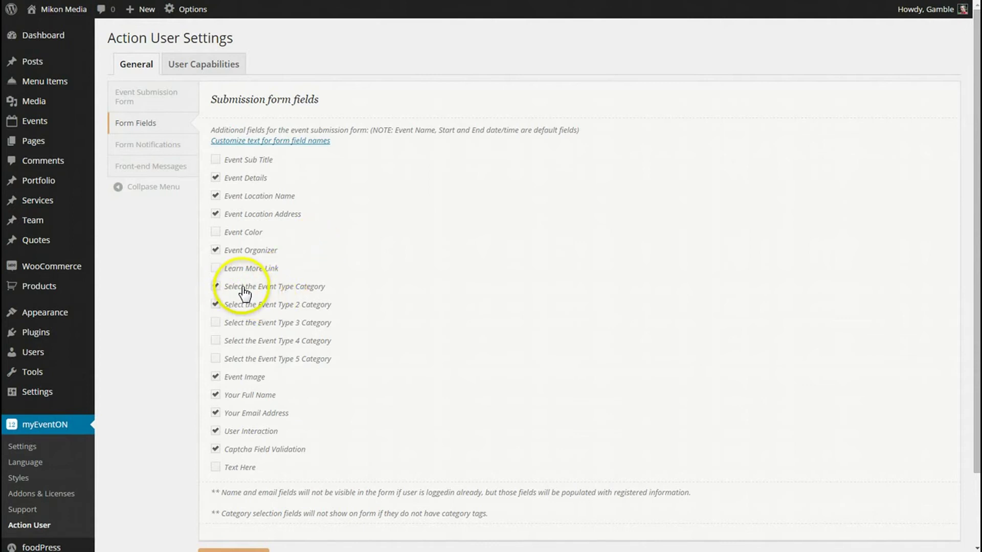
pyautogui.click(216, 286)
pyautogui.click(215, 303)
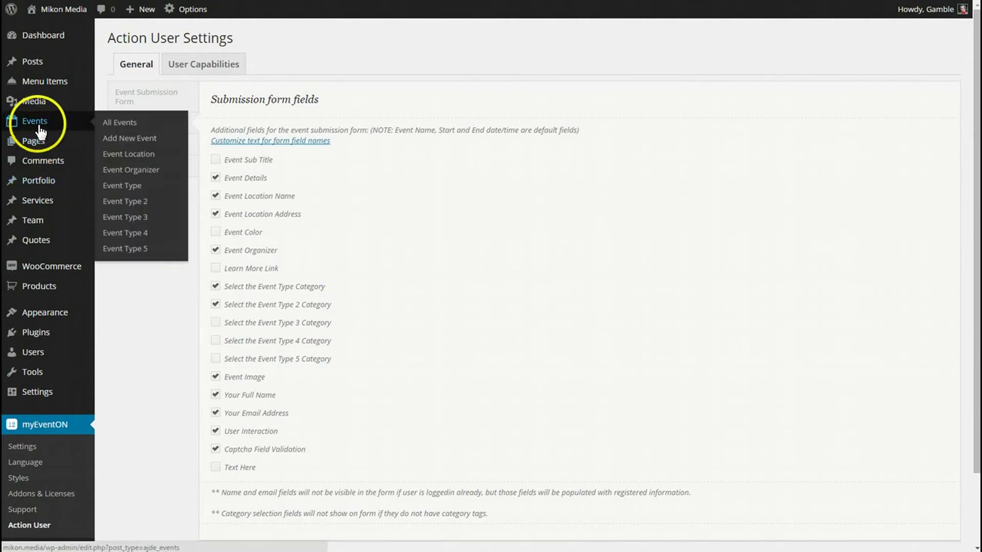
# Save the Form Fields settings, leaving Event Type 3–5 and Text Here unchecked.
pyautogui.moveTo(46, 123)
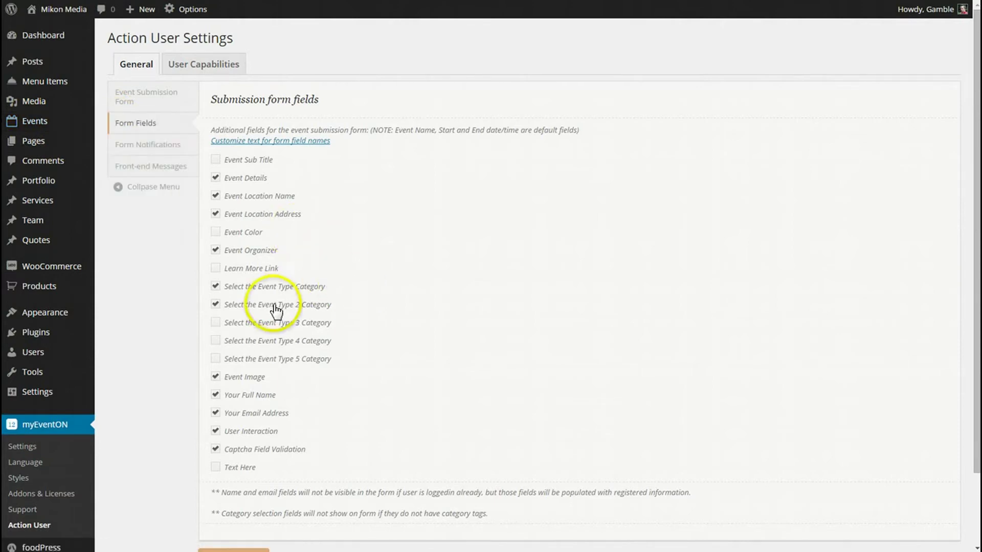
pyautogui.scroll(-1, 279, 309)
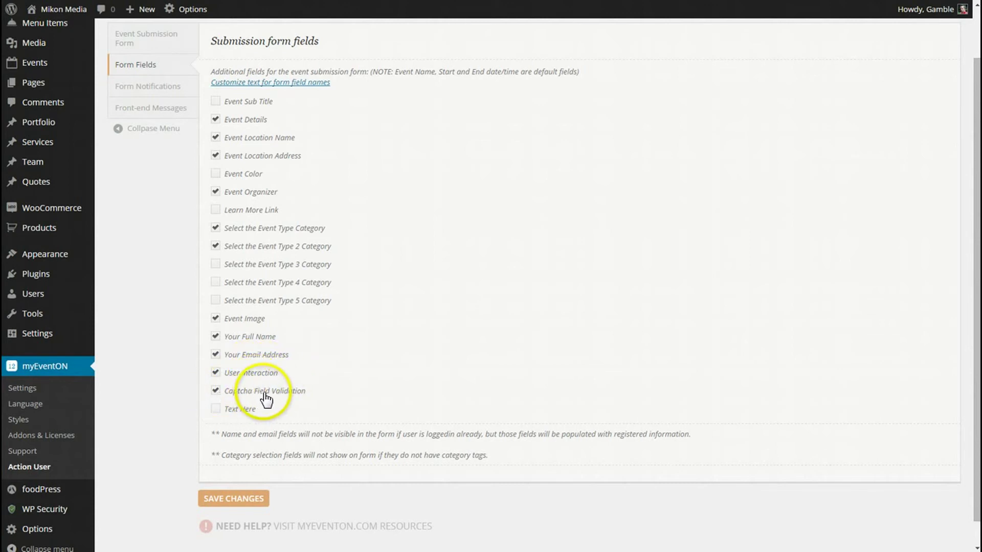
pyautogui.click(290, 391)
pyautogui.doubleClick(293, 392)
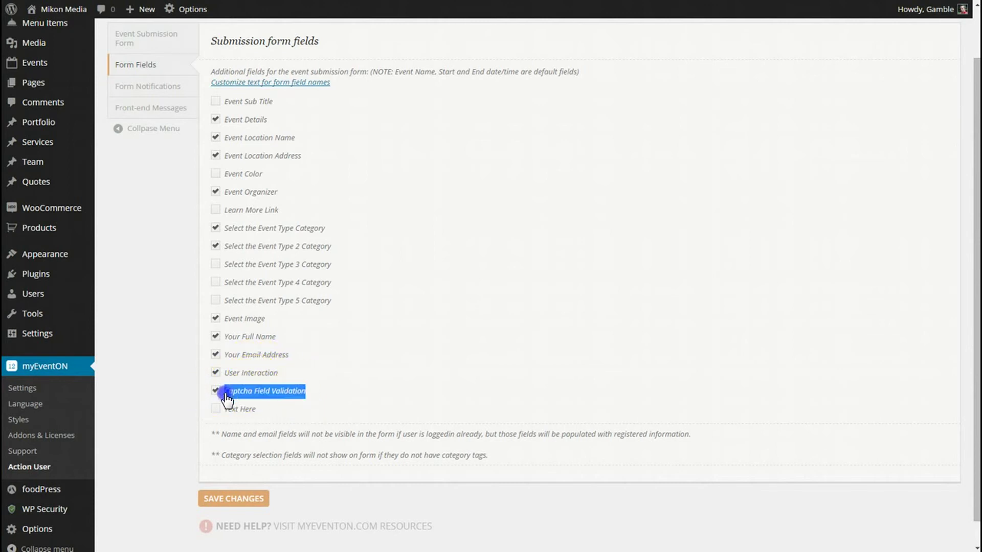
pyautogui.click(339, 385)
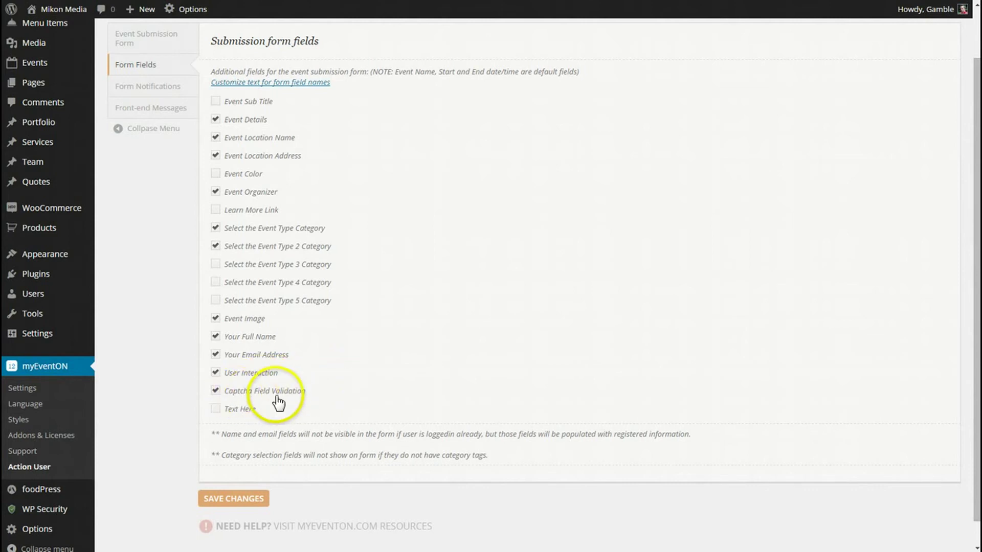
pyautogui.click(239, 507)
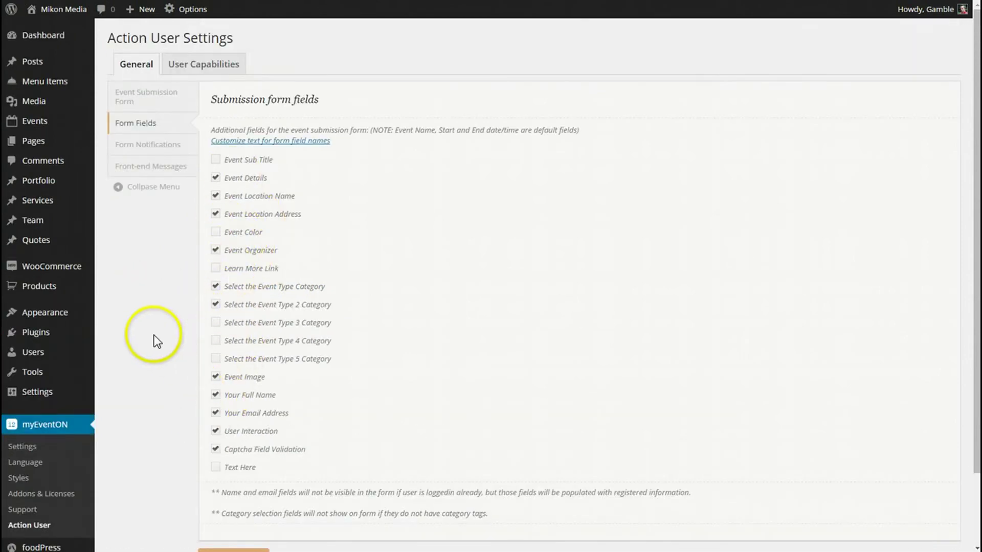
pyautogui.scroll(-2, 157, 342)
pyautogui.scroll(2, 134, 244)
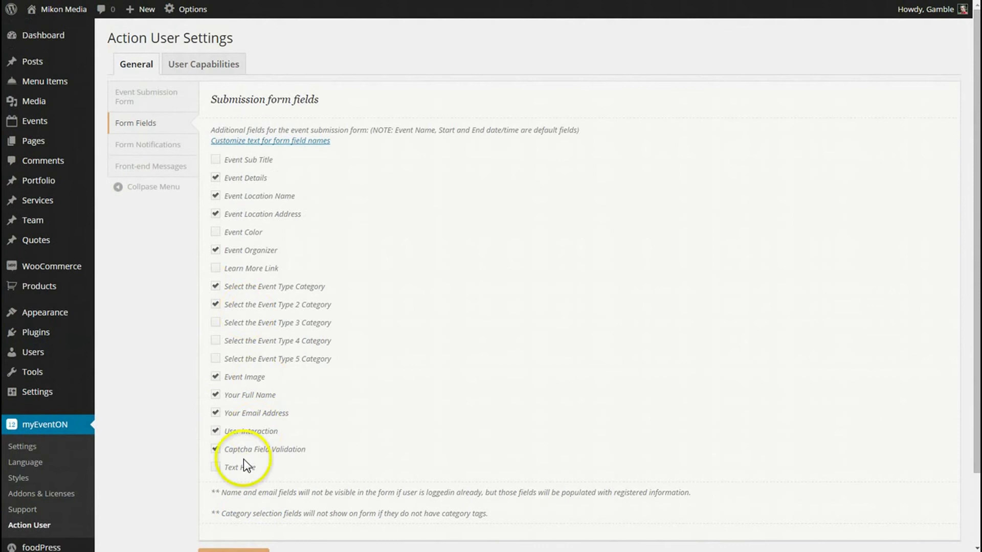
# In Form Notifications, try the admin, submitter-confirmation and approval toggles, leaving all three set to NO.
pyautogui.click(149, 148)
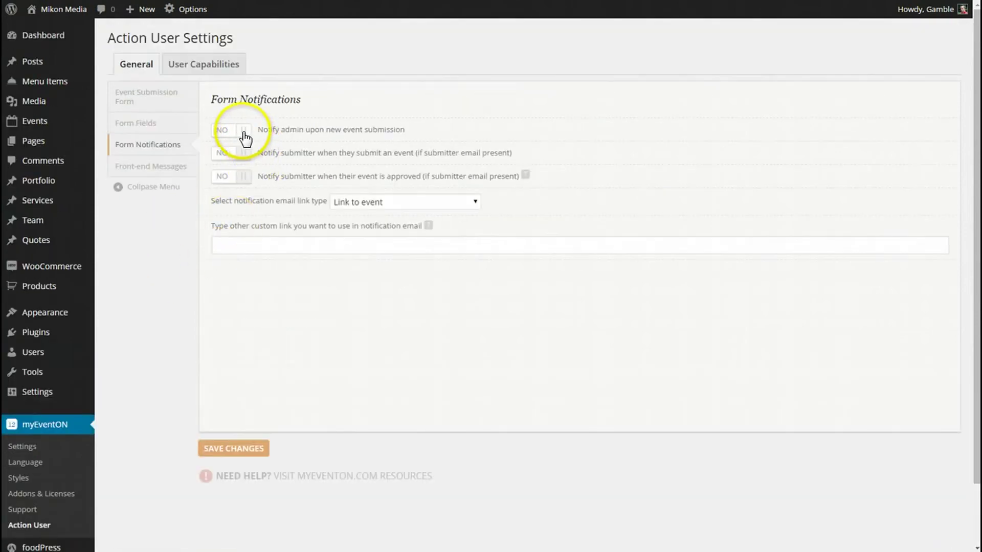
pyautogui.click(237, 134)
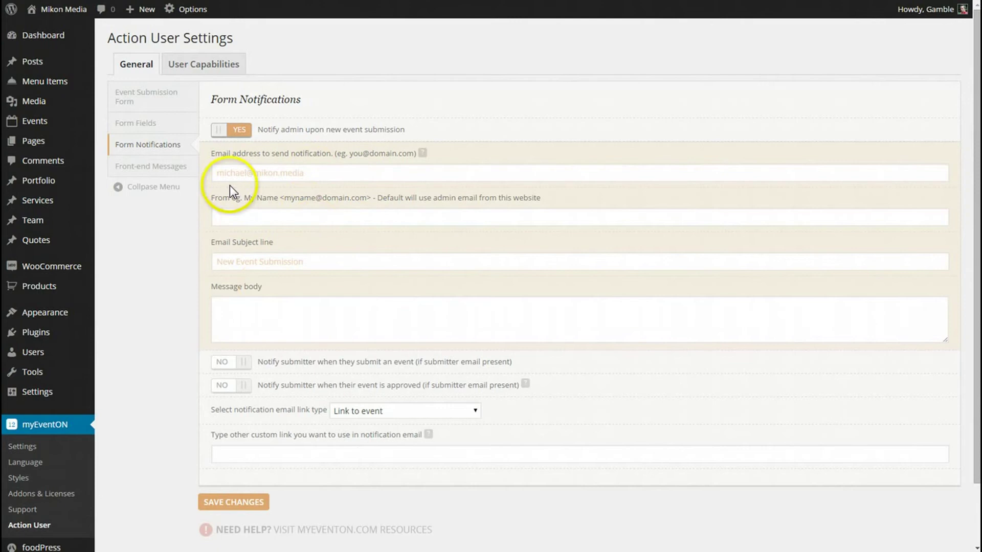
pyautogui.click(243, 130)
pyautogui.click(243, 154)
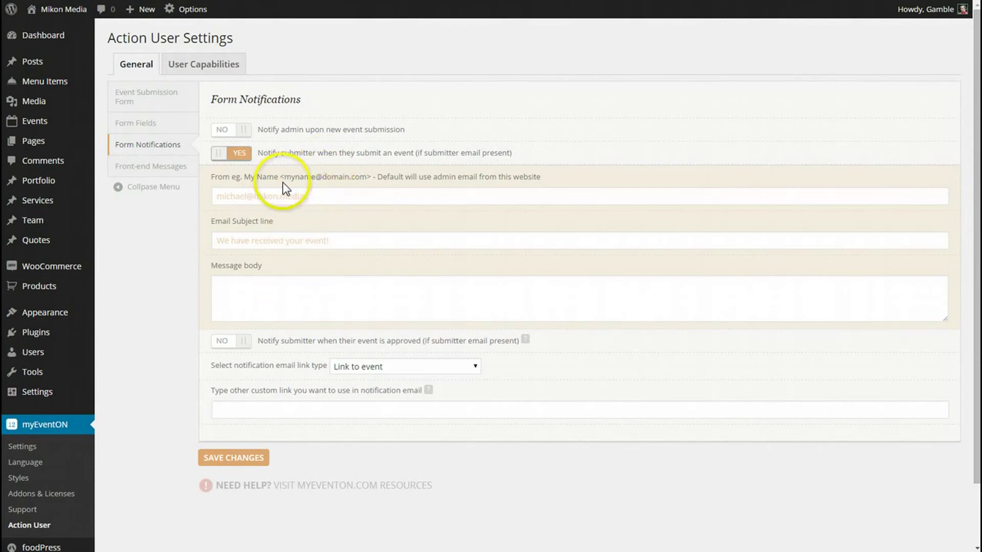
pyautogui.click(245, 153)
pyautogui.click(242, 179)
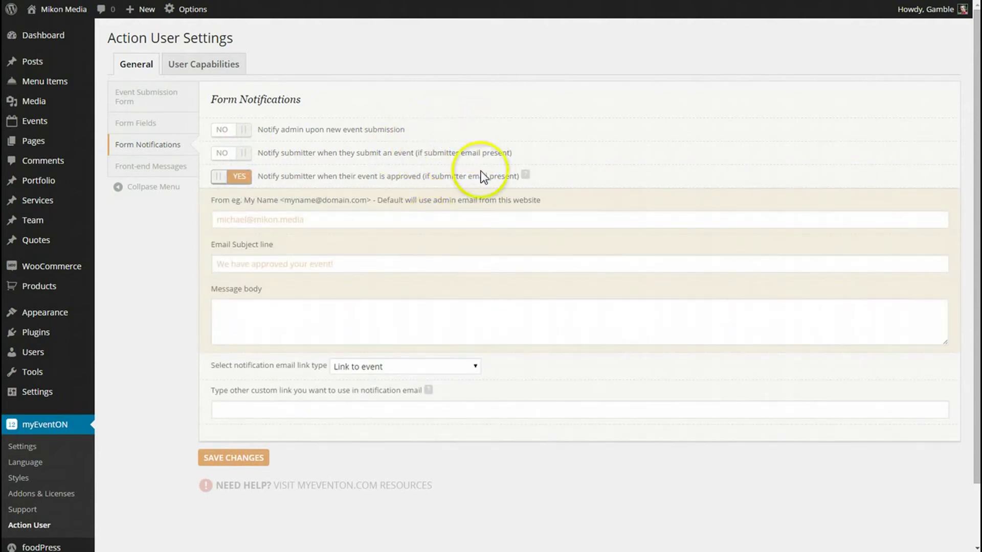
pyautogui.moveTo(528, 178)
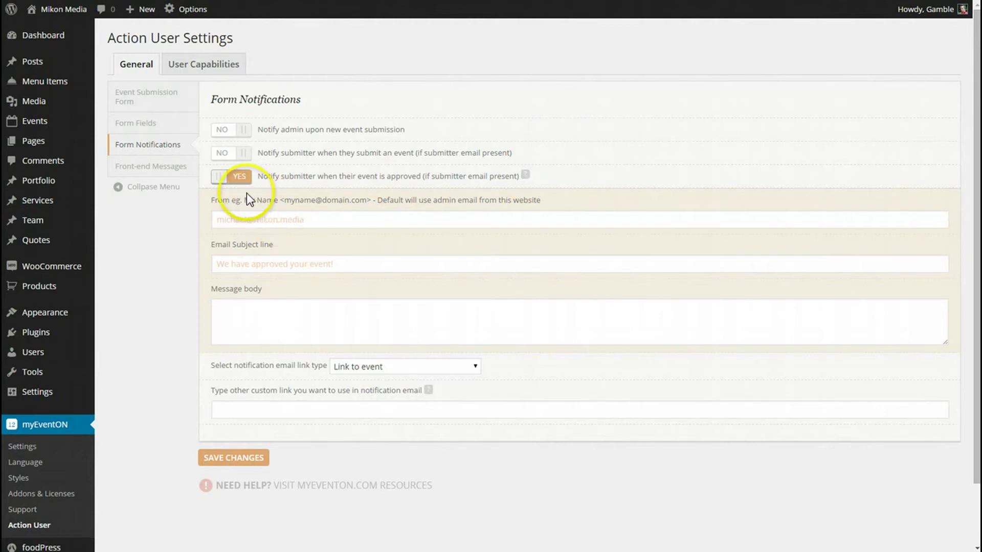
pyautogui.click(314, 222)
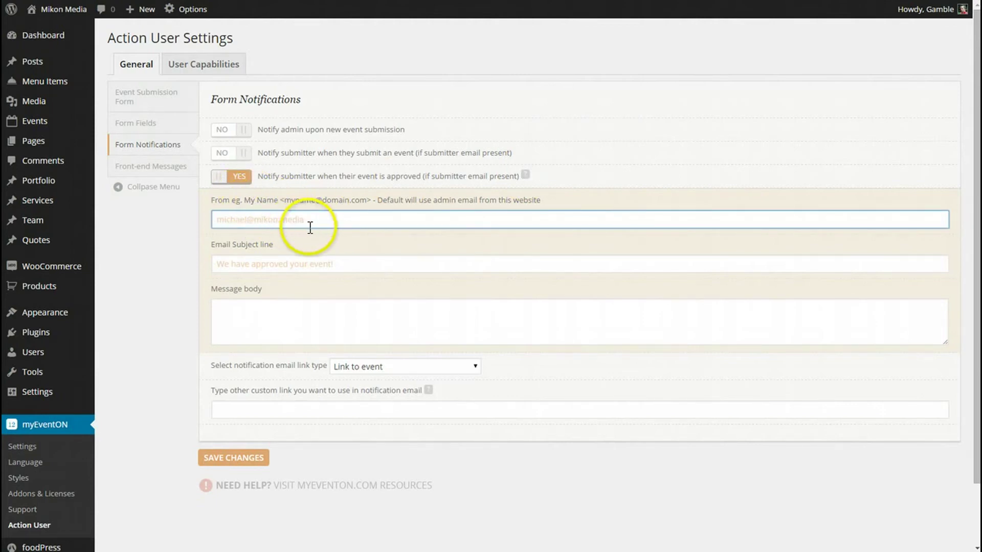
pyautogui.click(241, 177)
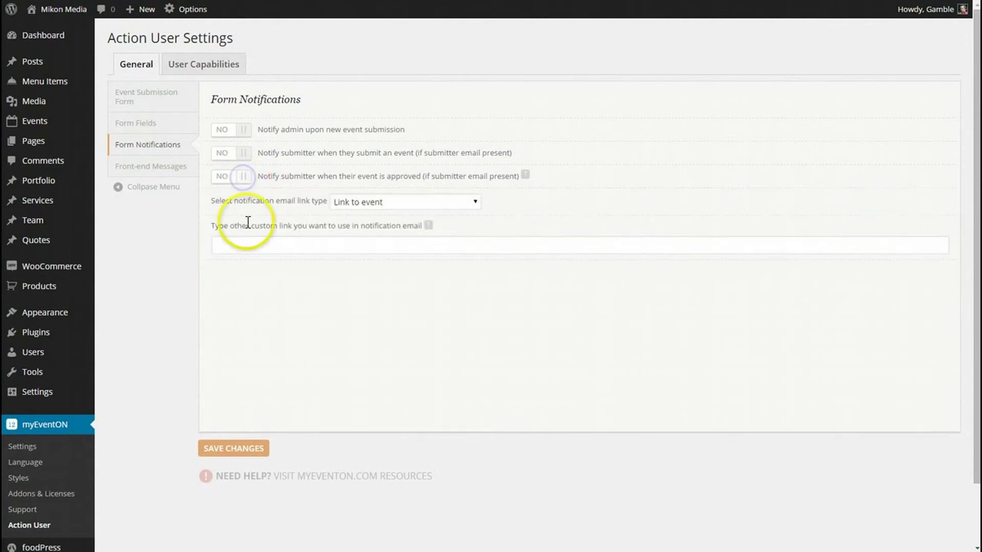
# In Front-end Messages, inspect the empty successful-submission and missing-required-fields message boxes.
pyautogui.click(169, 167)
pyautogui.scroll(-1, 165, 168)
pyautogui.scroll(1, 304, 194)
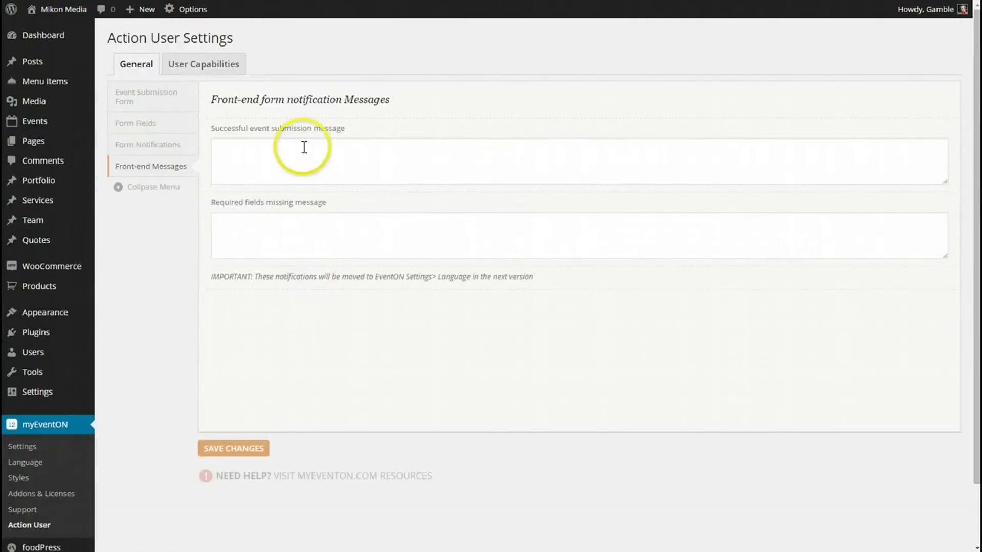
pyautogui.click(304, 147)
pyautogui.click(312, 239)
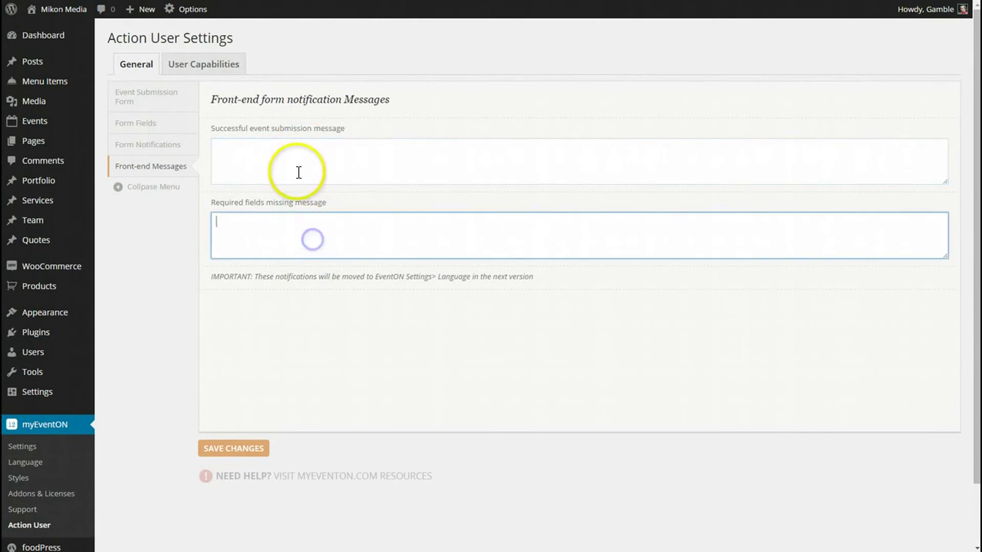
pyautogui.click(287, 248)
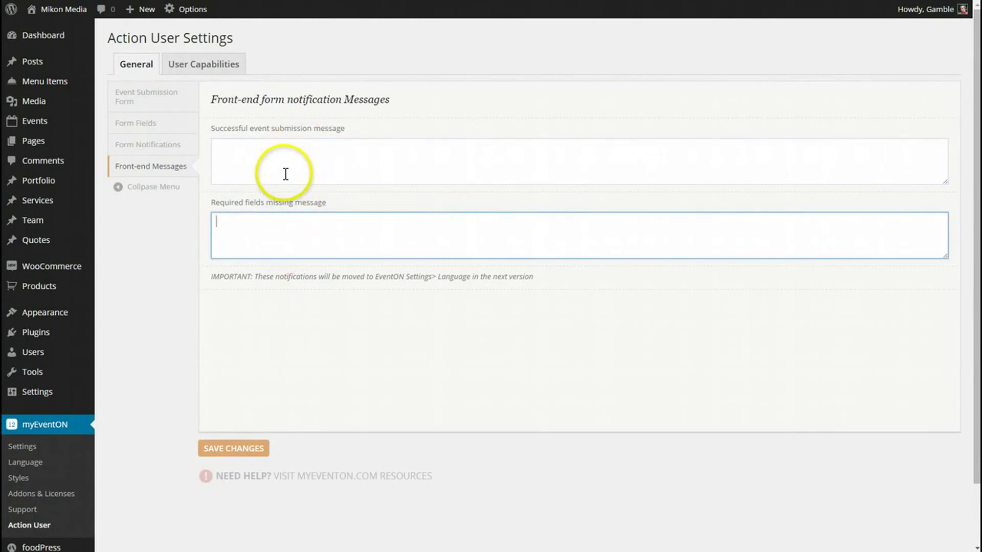
pyautogui.click(253, 153)
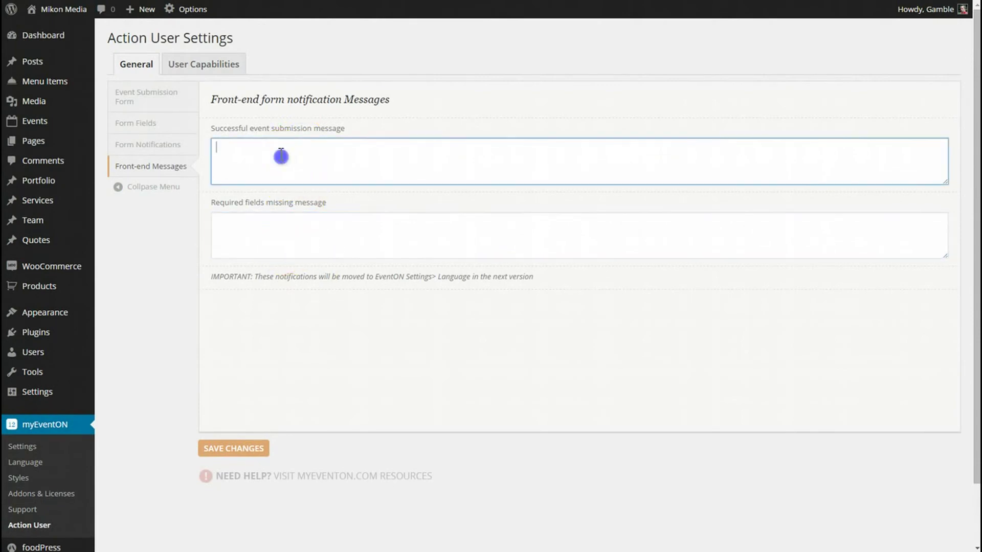
pyautogui.click(253, 156)
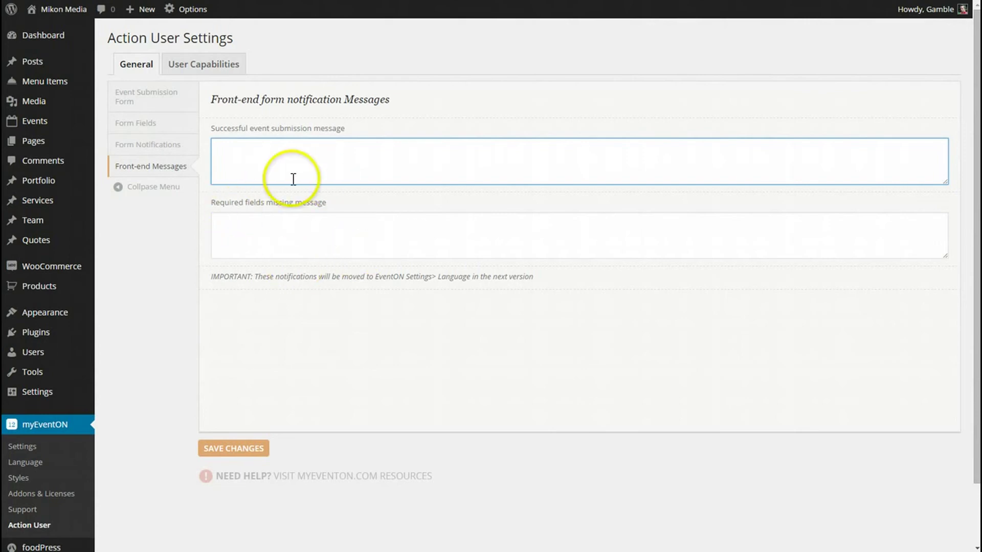
pyautogui.click(290, 152)
pyautogui.click(304, 224)
pyautogui.click(296, 155)
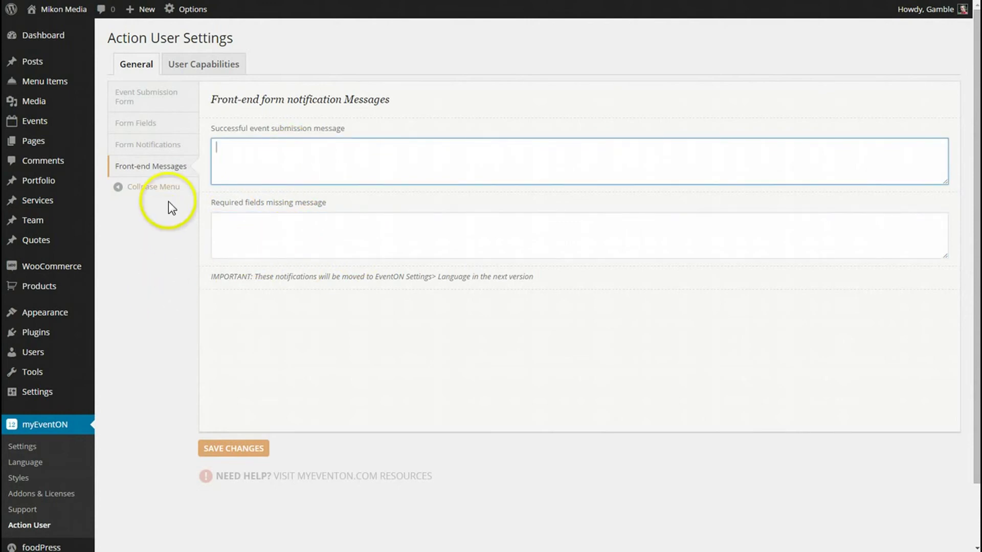
# Create a new page titled 'Action User Page' and launch the Add EventON shortcode generator.
pyautogui.click(36, 142)
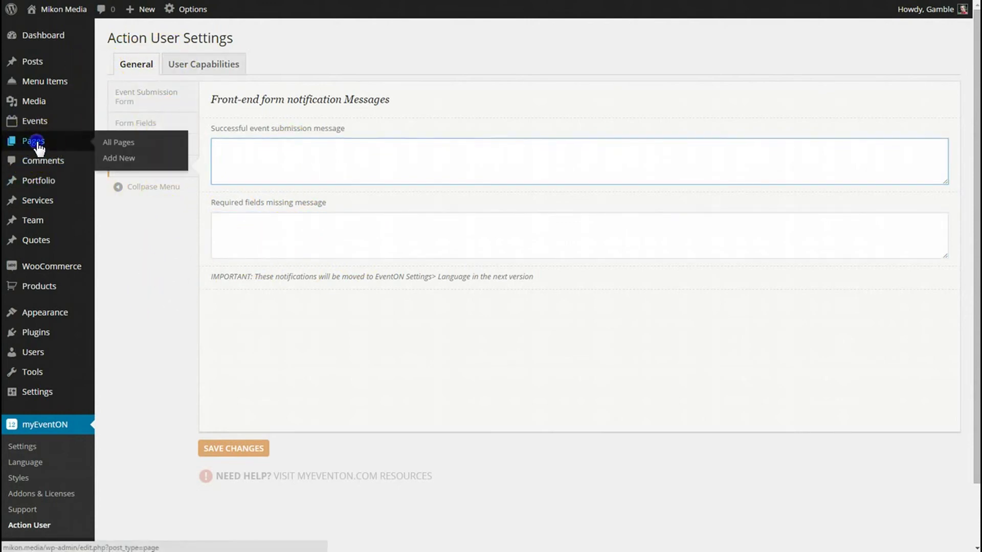
pyautogui.click(174, 38)
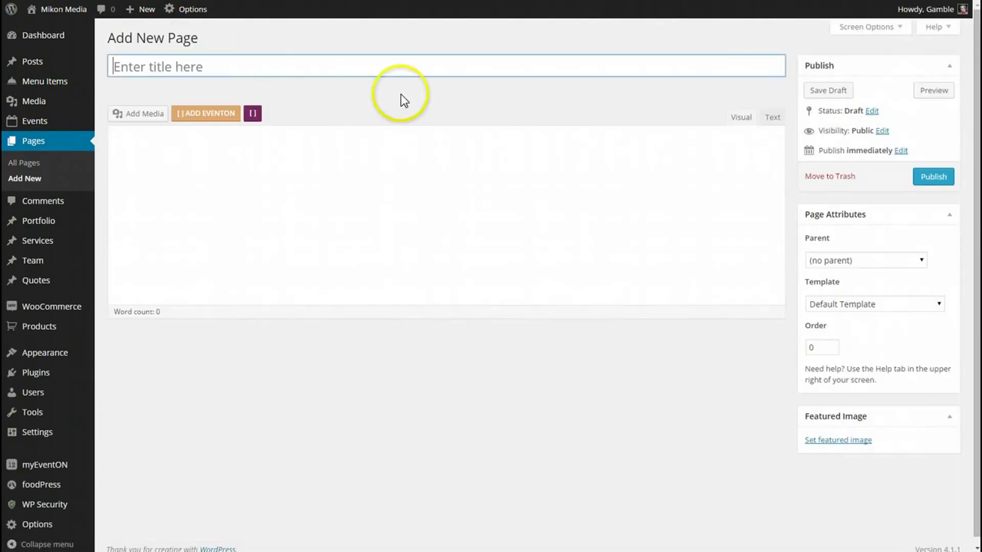
pyautogui.click(395, 65)
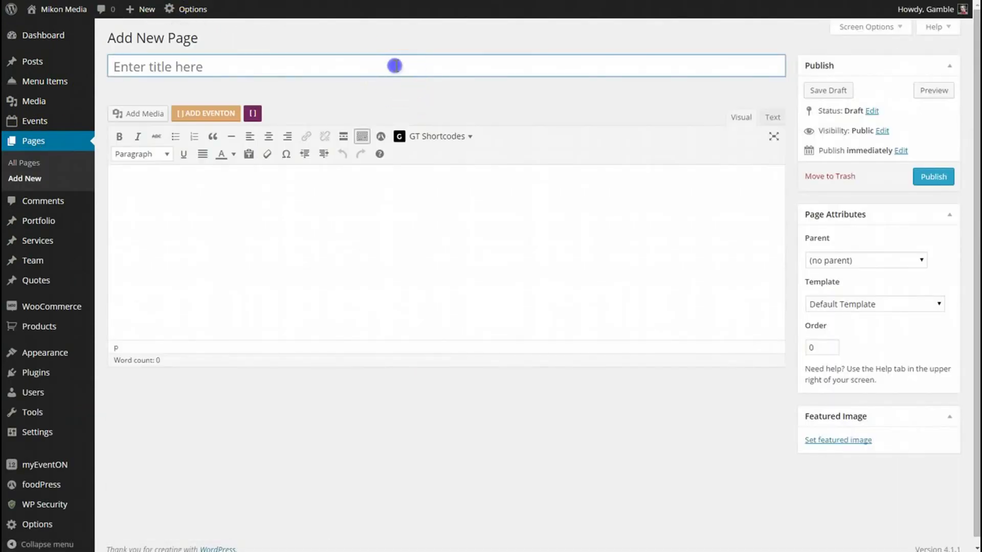
pyautogui.write('Action User Page')
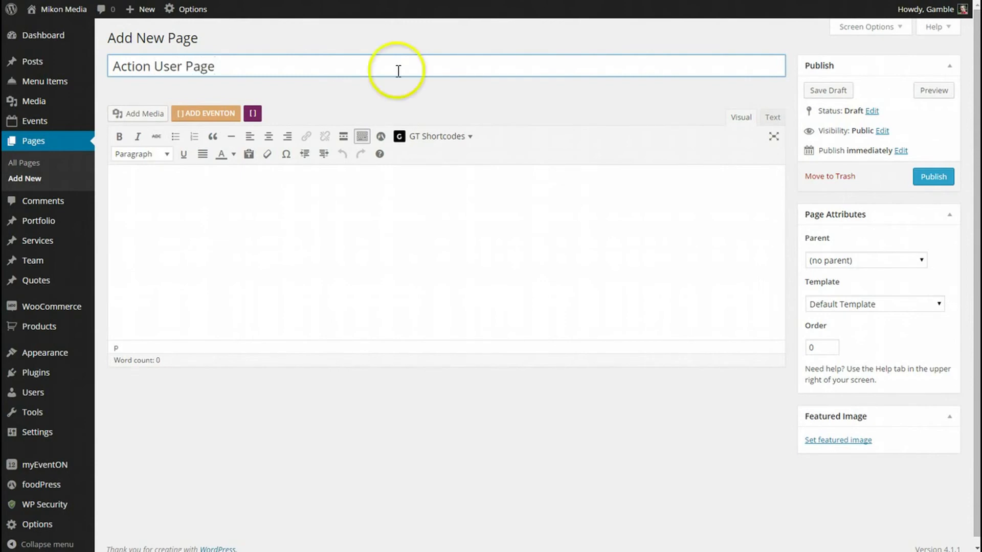
pyautogui.click(382, 182)
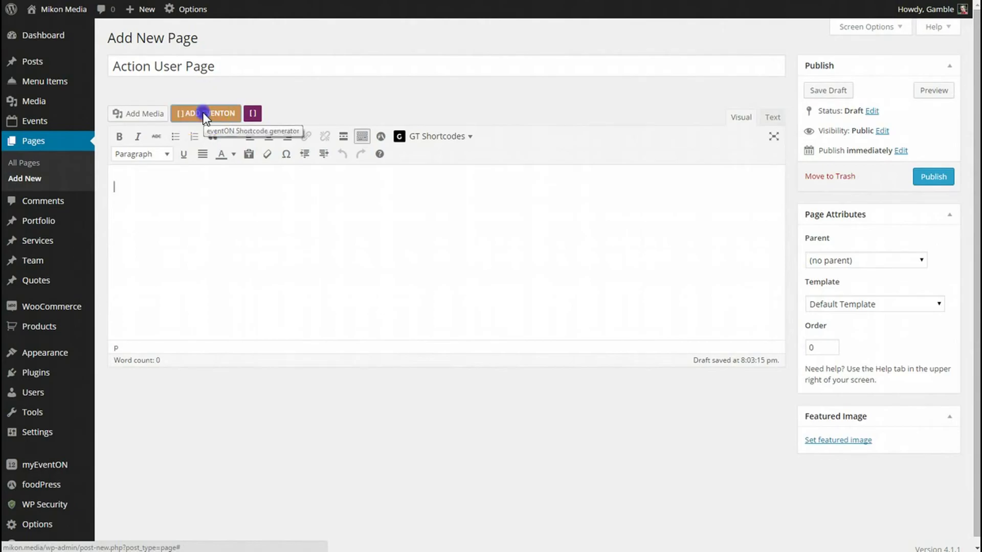
pyautogui.click(205, 115)
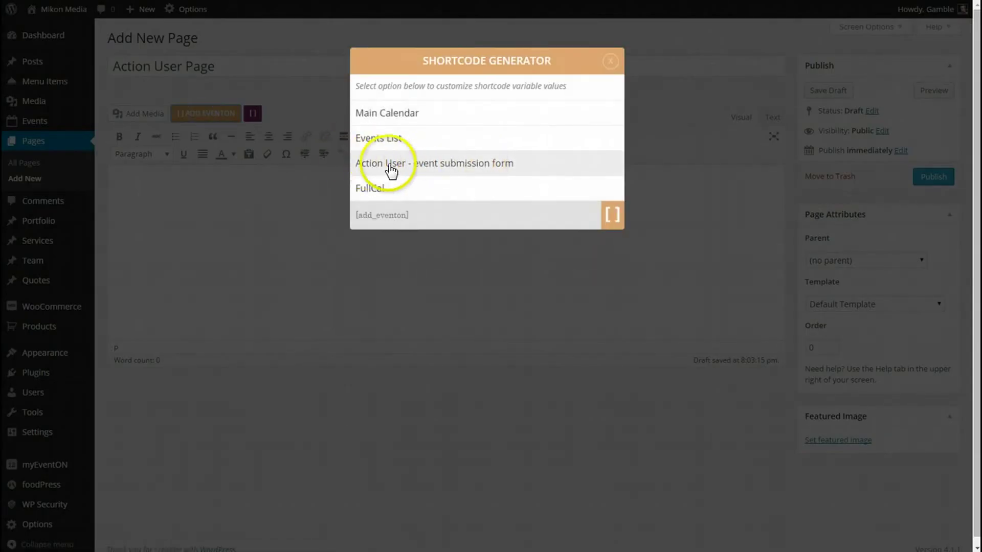
# Insert the 'Action User - event submission form' shortcode, publish the page, and view it live.
pyautogui.click(481, 168)
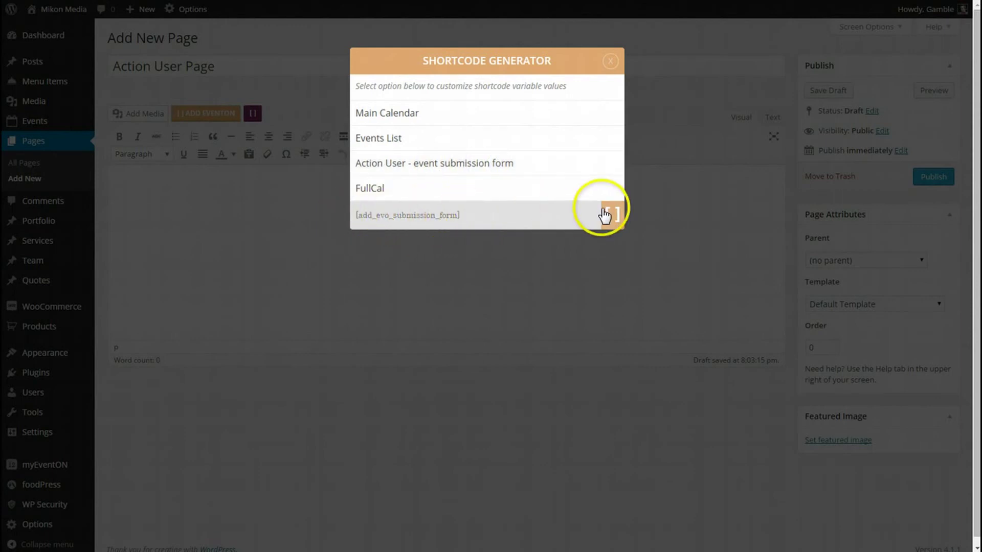
pyautogui.click(606, 216)
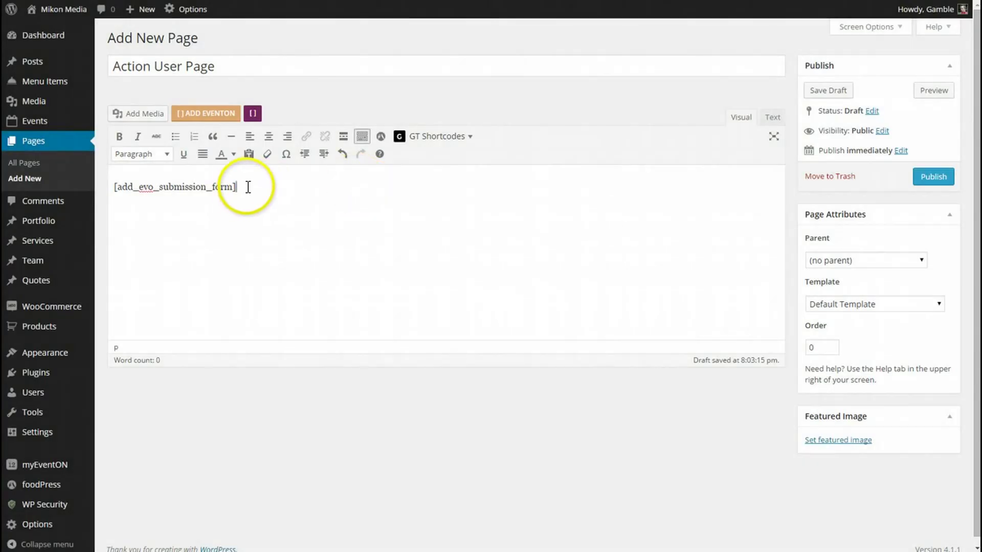
pyautogui.click(928, 172)
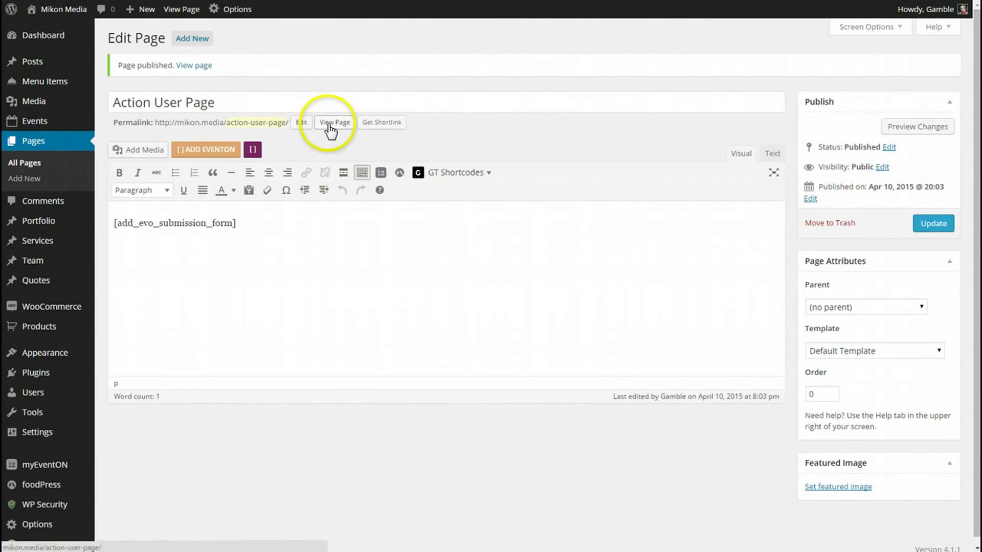
pyautogui.click(333, 124)
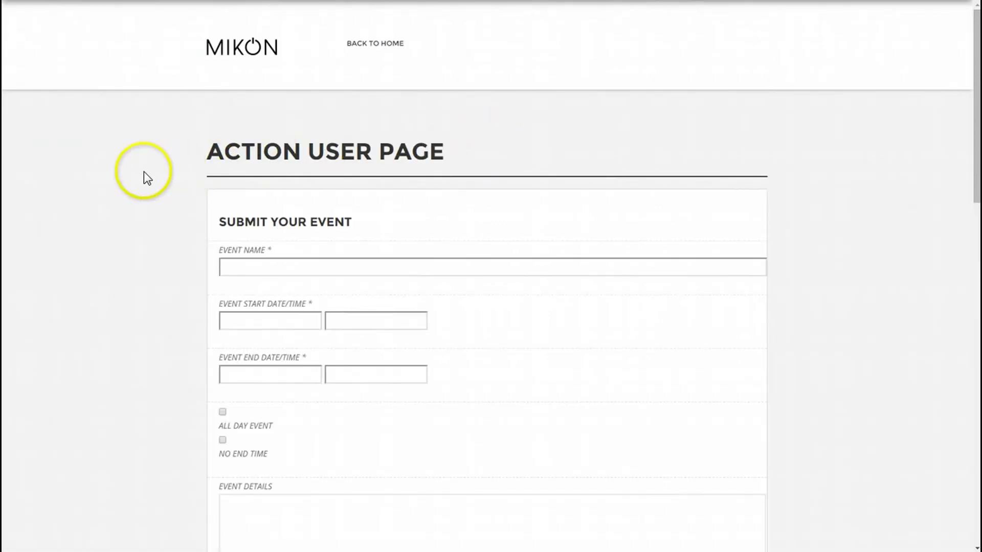
# Fill in the event name and set both start and end dates to April 27, 2015.
pyautogui.scroll(-8, 133, 220)
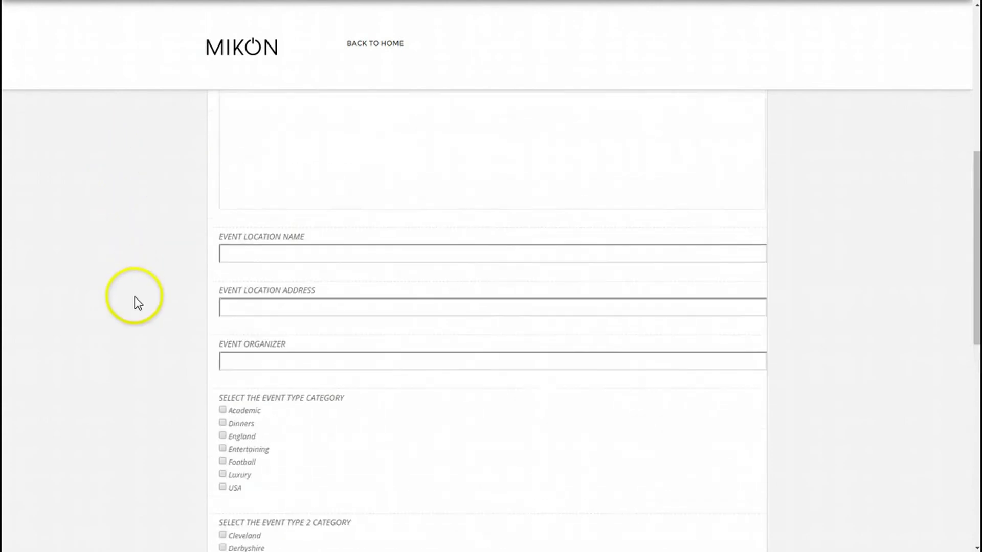
pyautogui.scroll(7, 134, 297)
pyautogui.scroll(1, 134, 297)
pyautogui.click(240, 265)
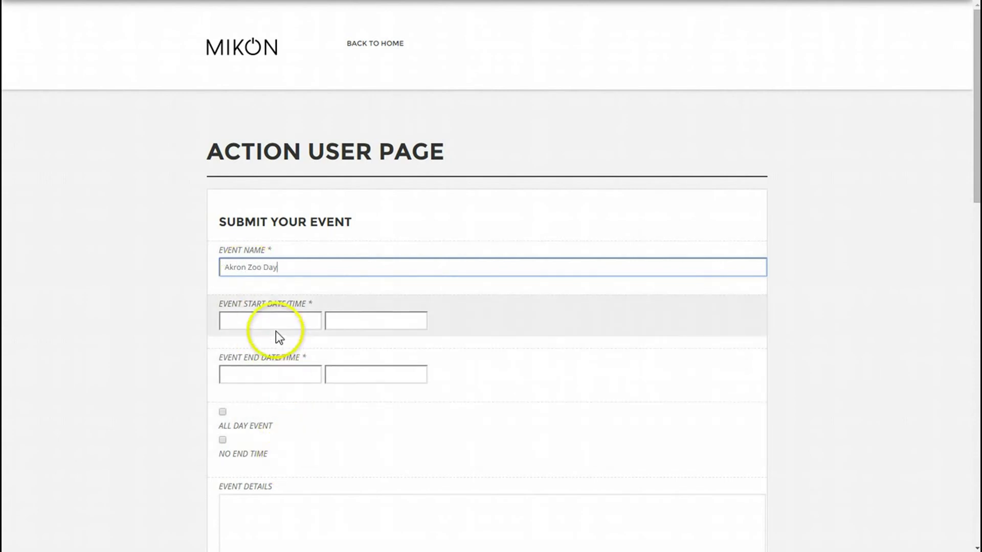
pyautogui.click(271, 320)
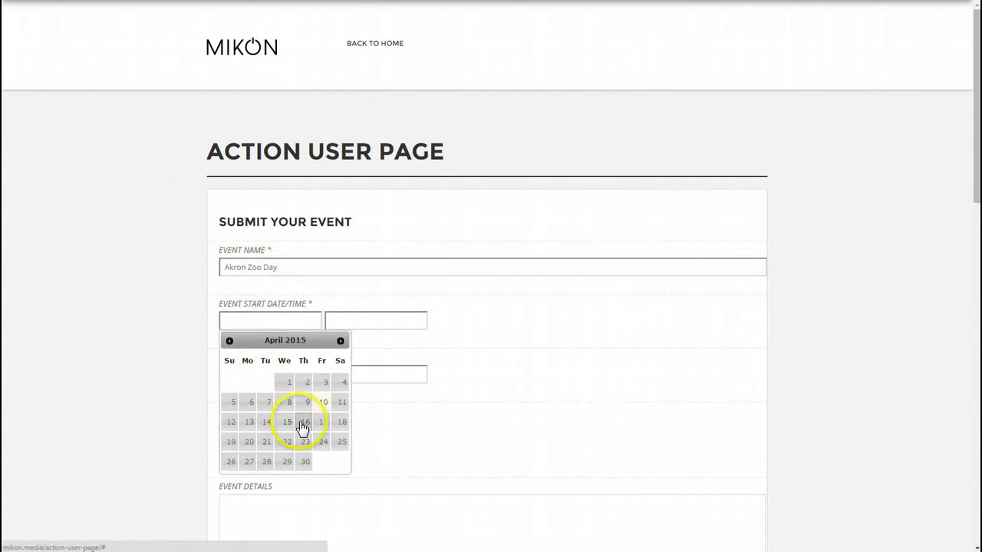
pyautogui.click(250, 463)
pyautogui.click(296, 374)
pyautogui.click(247, 511)
# Set the event time to run from 12:00AM to 01:00PM.
pyautogui.click(370, 319)
pyautogui.click(343, 339)
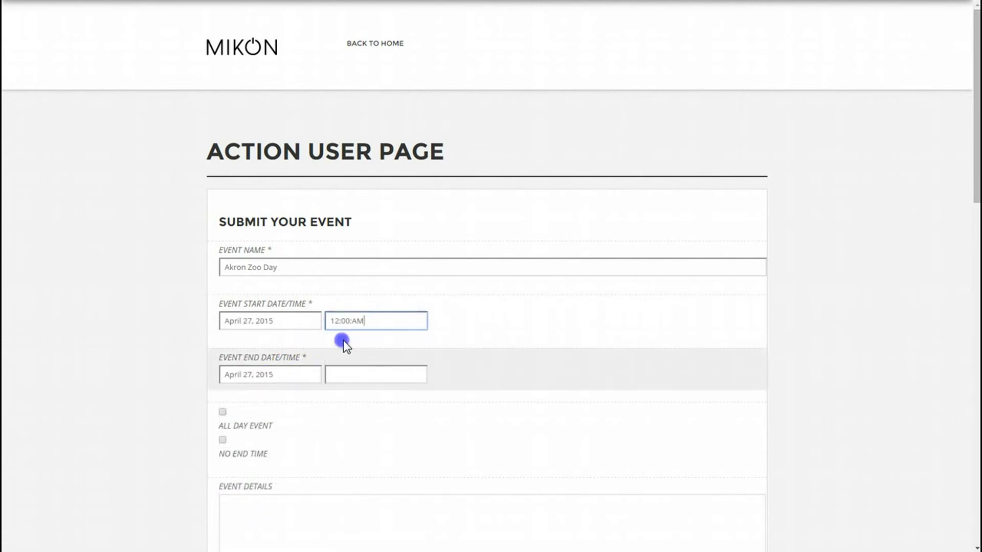
pyautogui.click(365, 374)
pyautogui.scroll(-15, 353, 409)
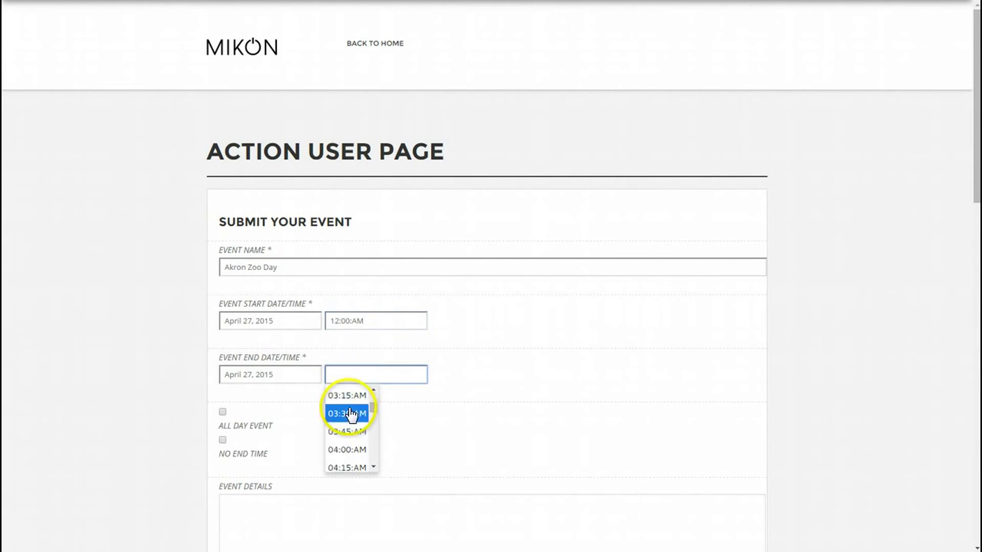
pyautogui.scroll(-5, 346, 418)
pyautogui.scroll(4, 345, 416)
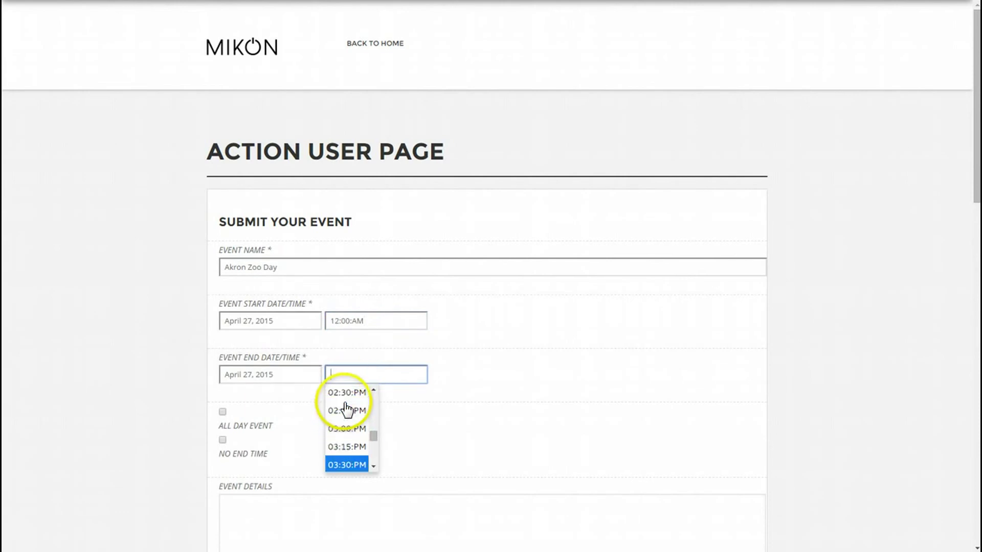
pyautogui.click(346, 401)
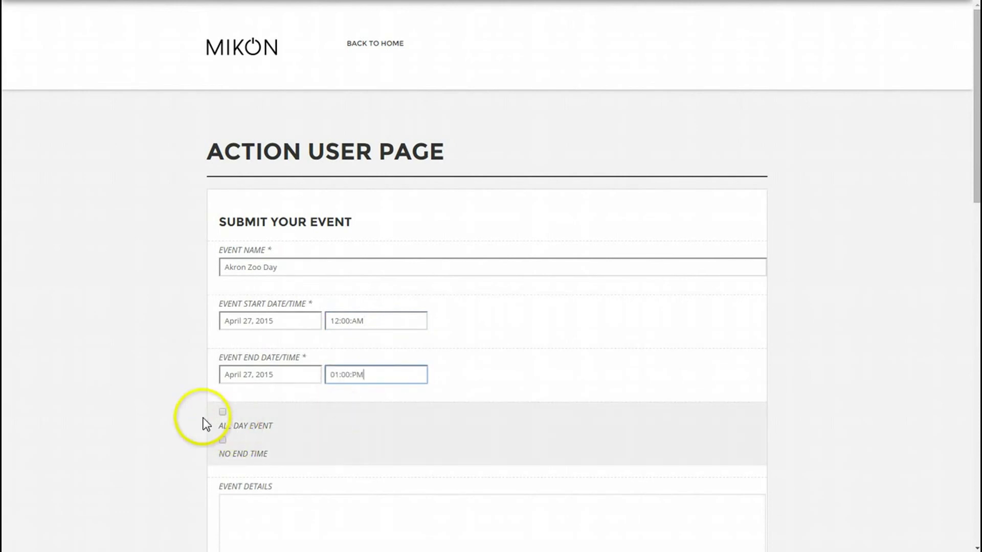
# Write the event details description.
pyautogui.scroll(-2, 250, 327)
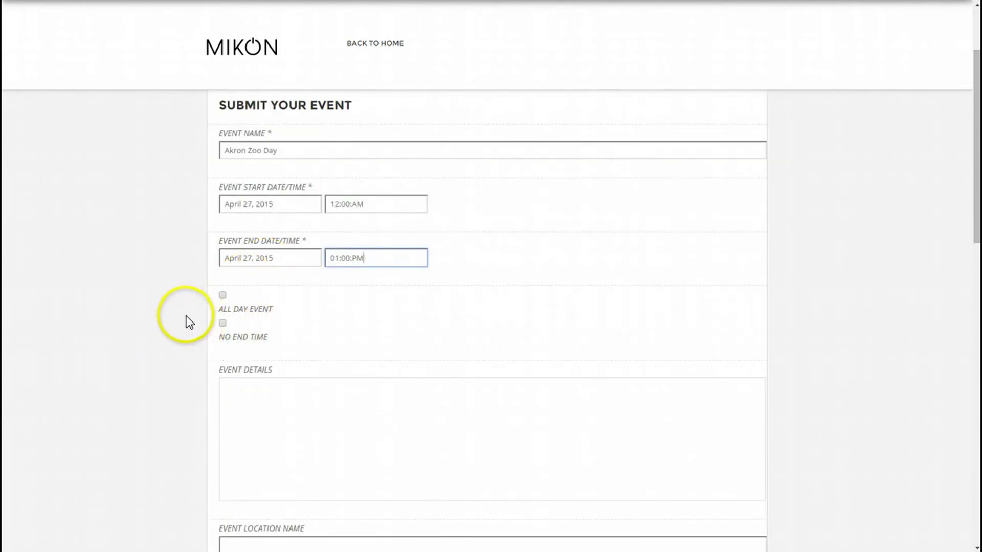
pyautogui.scroll(-2, 184, 323)
pyautogui.click(369, 303)
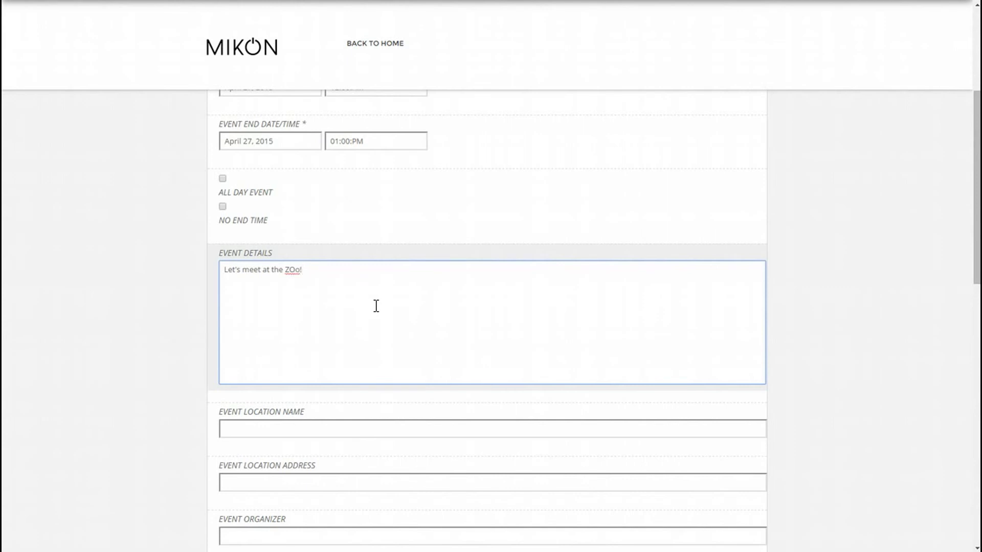
pyautogui.scroll(-3, 121, 274)
pyautogui.scroll(1, 295, 270)
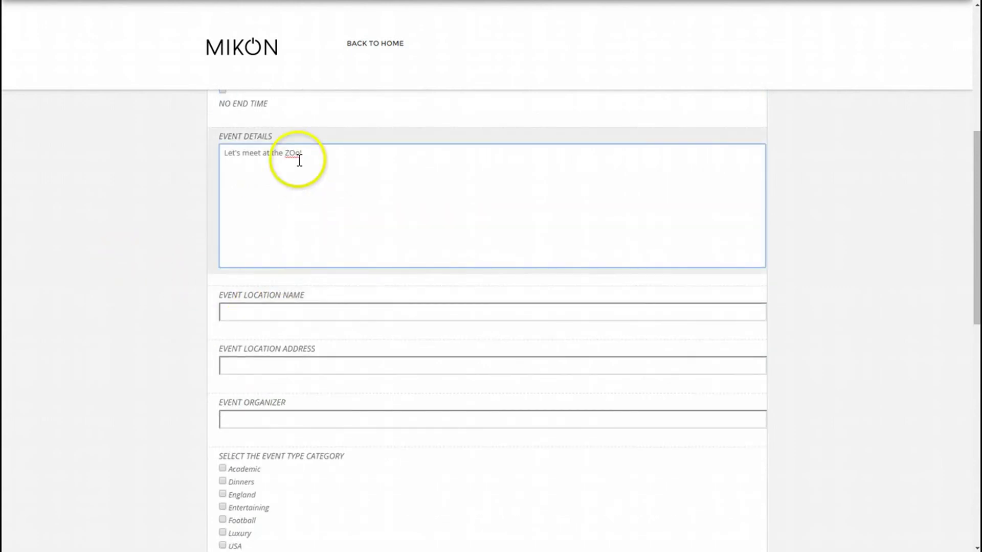
# Set the event location to Akron Zoo with the suggested zoo address.
pyautogui.click(285, 316)
pyautogui.write('Akr')
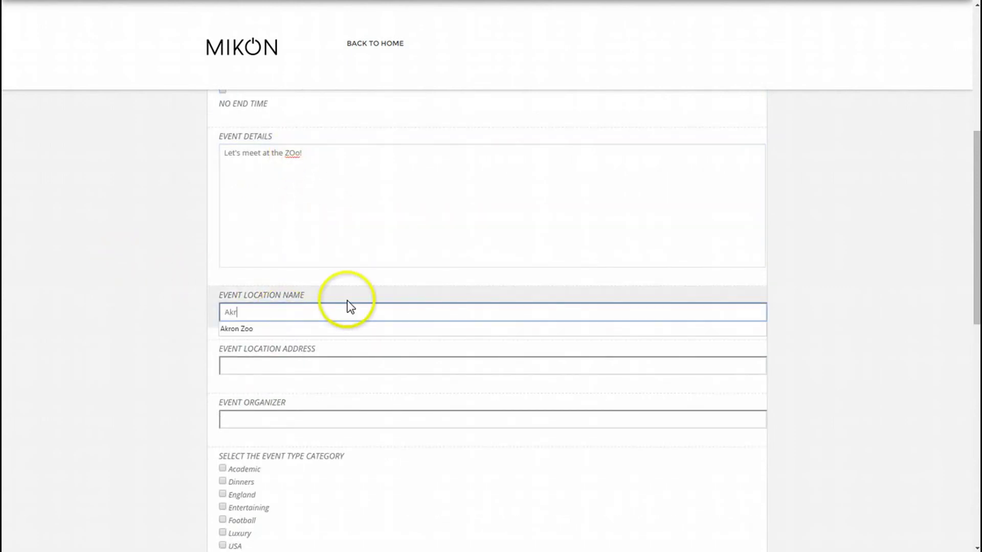
pyautogui.write('on Zoo')
pyautogui.press('Tab')
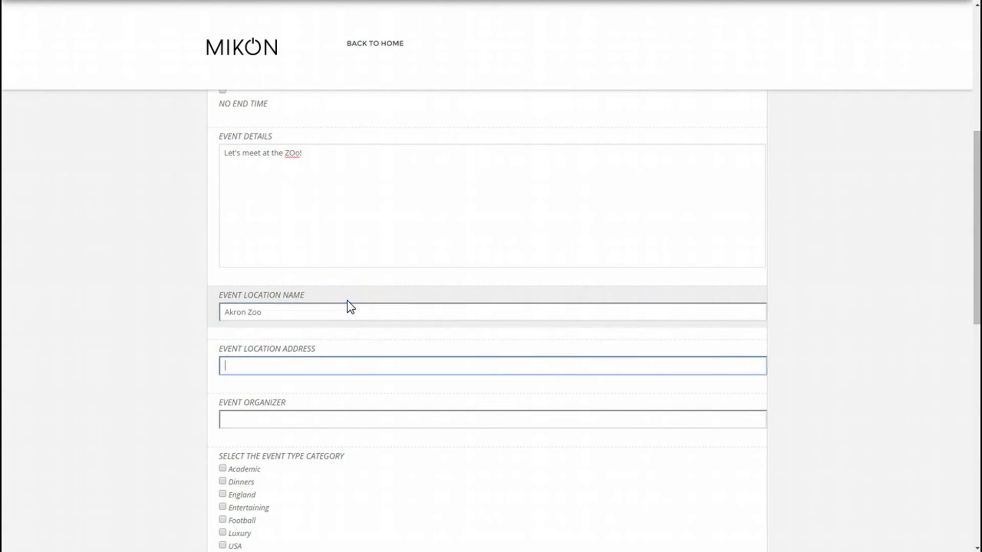
pyautogui.click(301, 383)
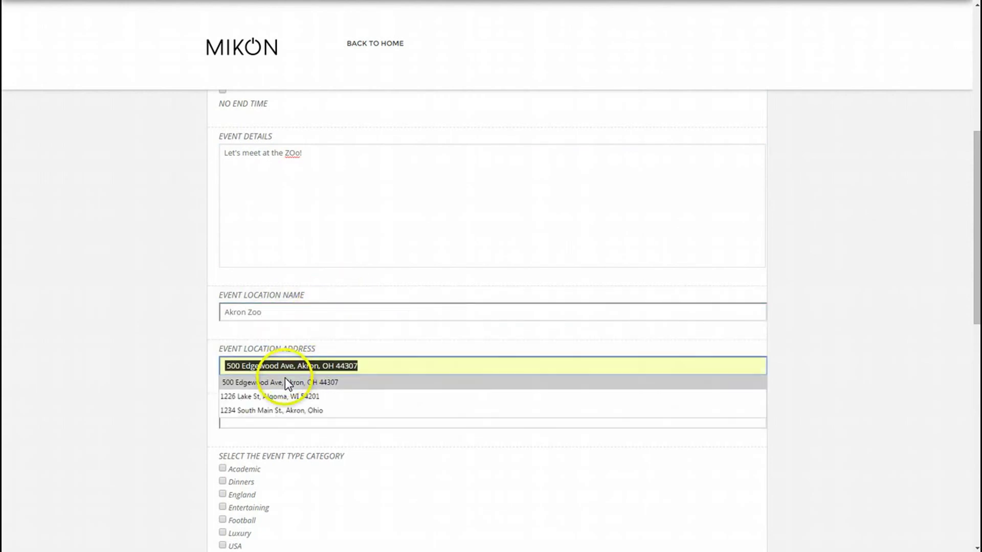
pyautogui.click(286, 381)
# Pick an organizer from the suggestions and tag the event as Entertaining.
pyautogui.click(272, 416)
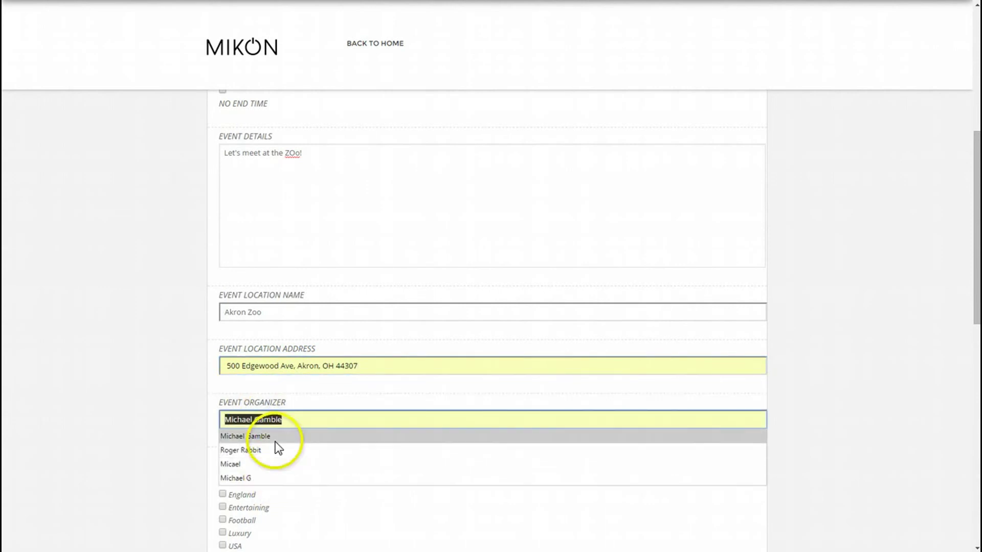
pyautogui.click(277, 449)
pyautogui.scroll(-2, 174, 360)
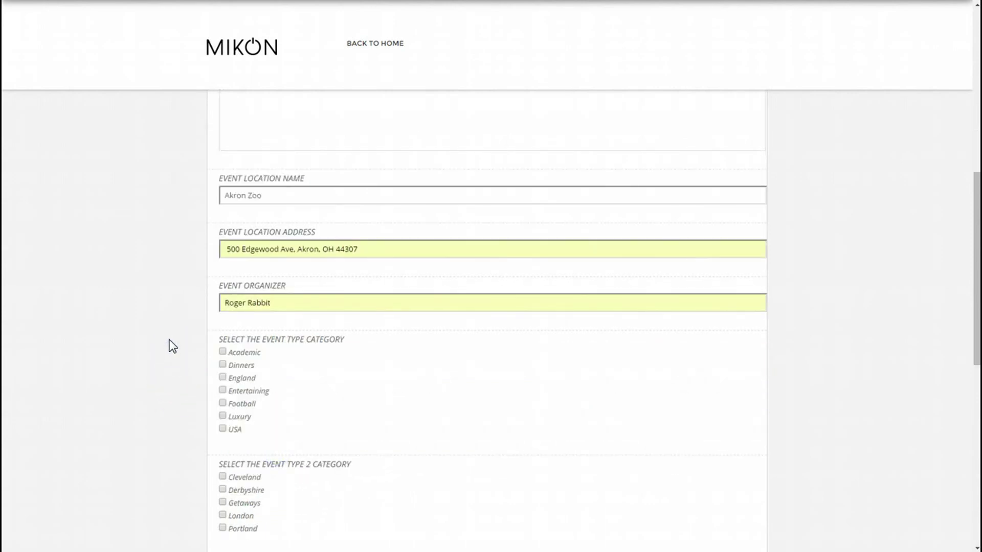
pyautogui.scroll(-2, 179, 317)
pyautogui.click(188, 278)
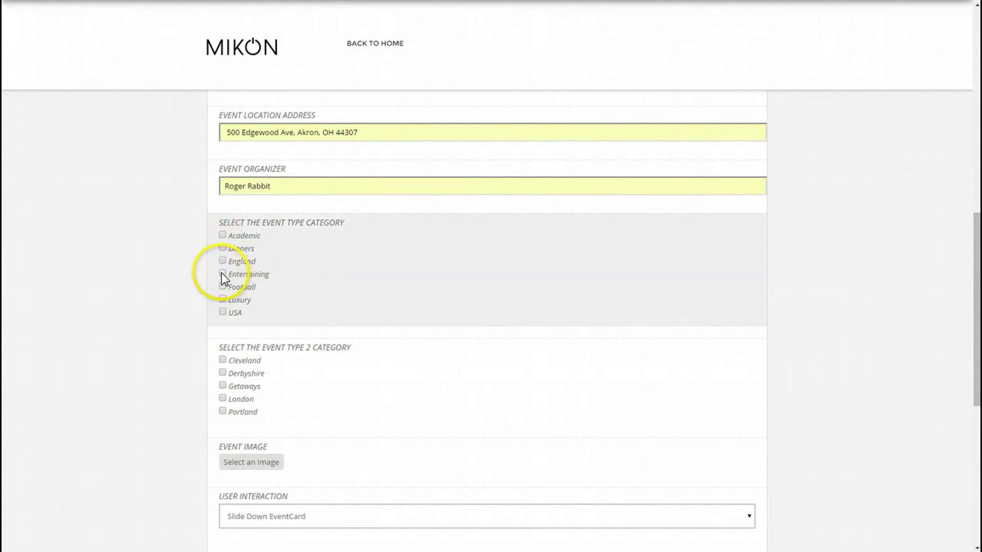
pyautogui.click(222, 274)
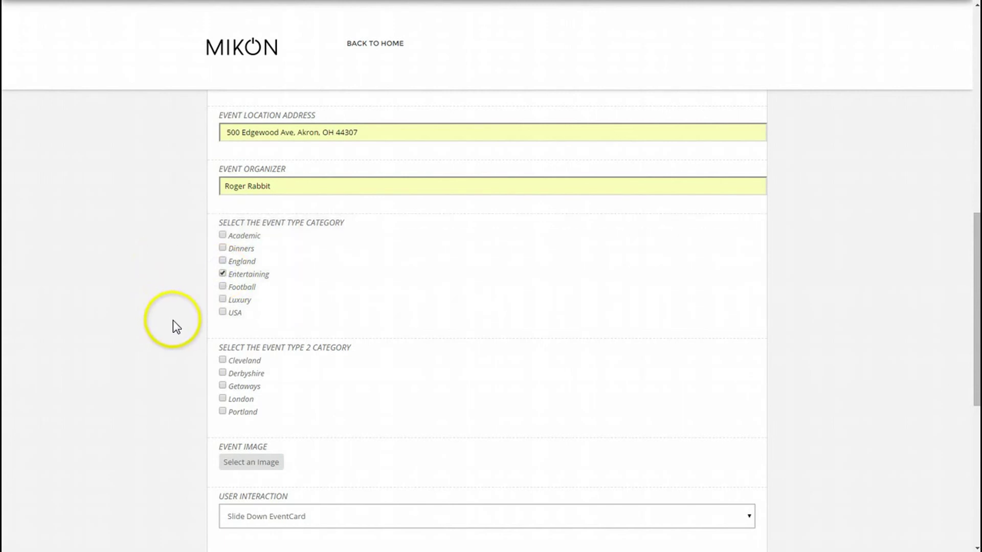
# Attach 7.jpg as the event image.
pyautogui.scroll(-2, 173, 320)
pyautogui.scroll(1, 177, 293)
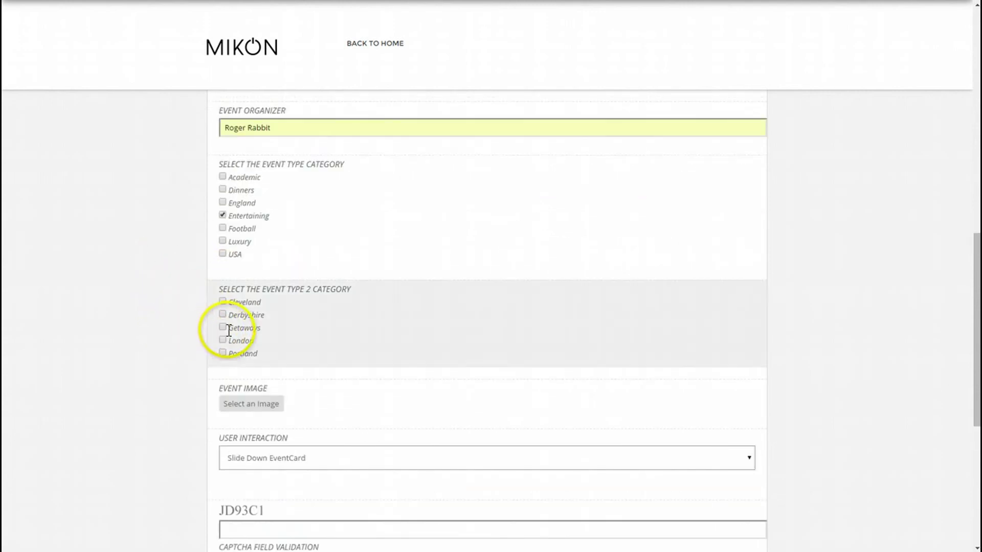
pyautogui.scroll(-3, 174, 291)
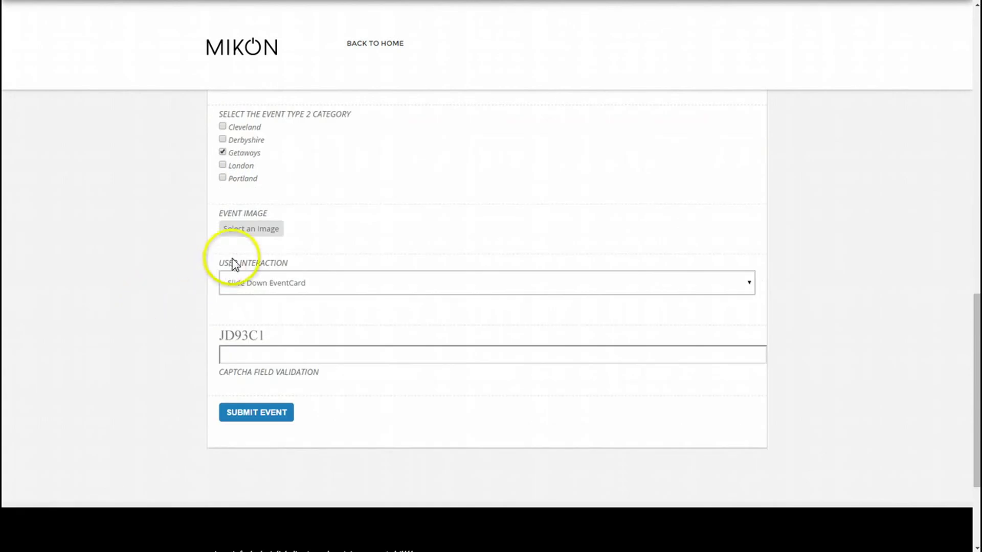
pyautogui.click(251, 230)
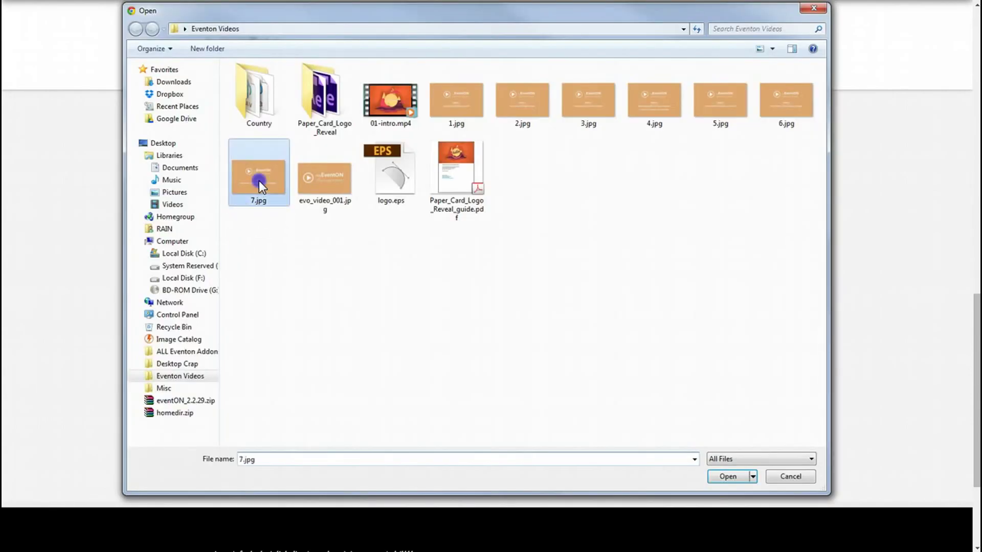
pyautogui.doubleClick(272, 203)
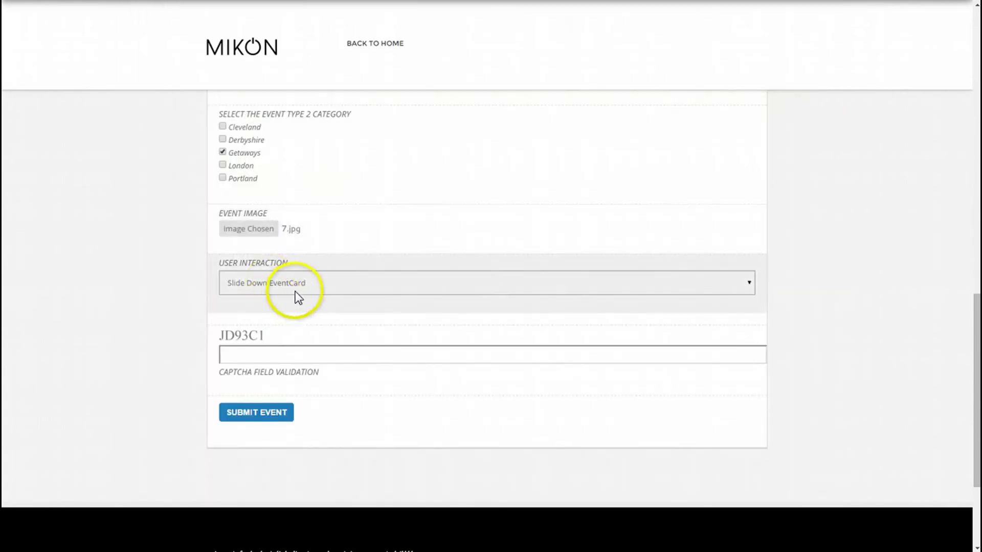
# Set User Interaction to Lightbox popup window, enter the captcha code and submit the form.
pyautogui.click(337, 282)
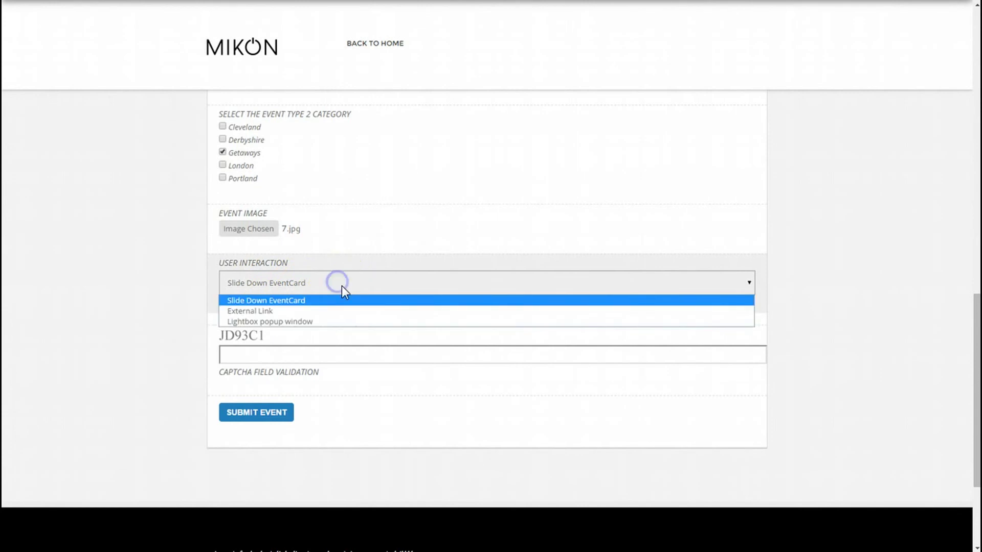
pyautogui.click(340, 324)
pyautogui.click(349, 357)
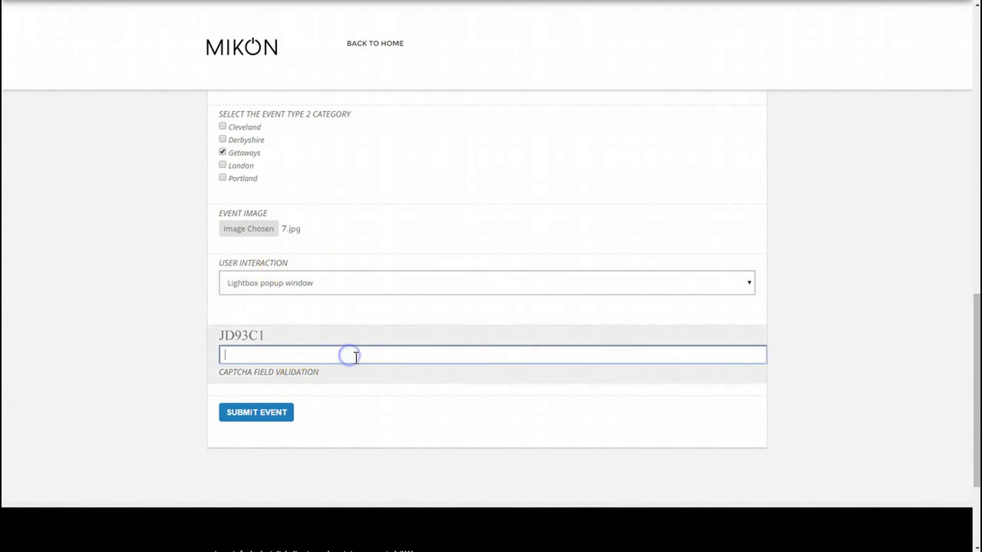
pyautogui.write('JD')
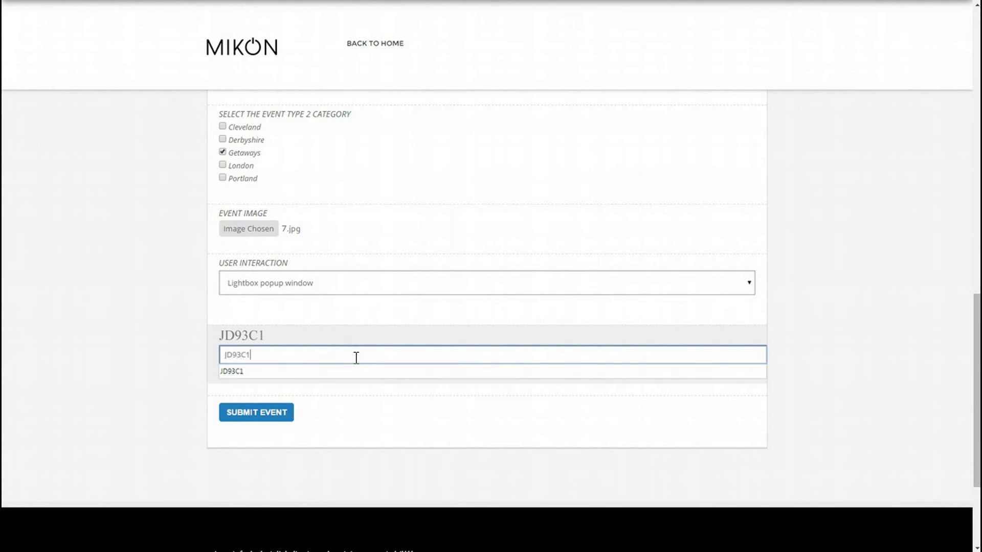
pyautogui.write('93C1')
pyautogui.click(262, 409)
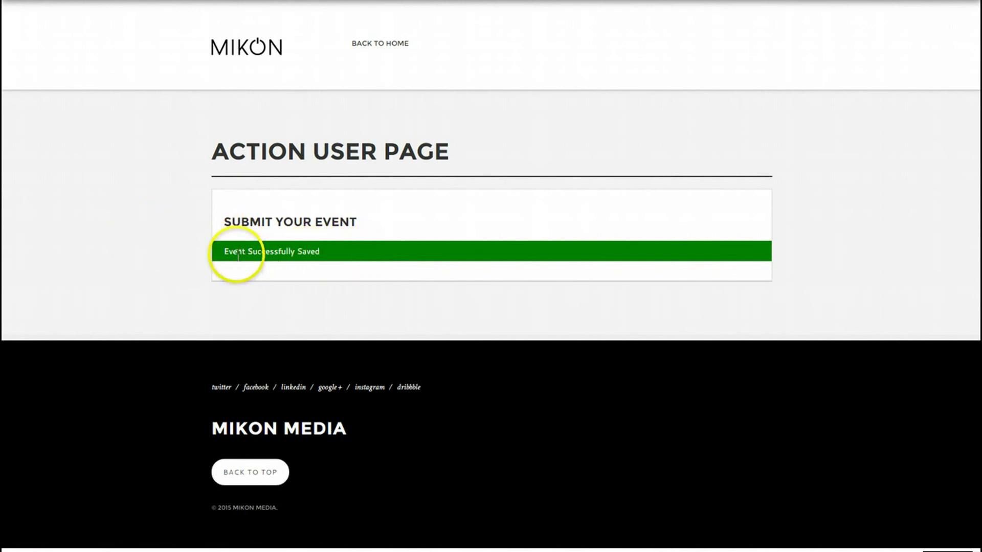
# Confirm the 'Event Successfully Saved' message and return to the admin page editor.
pyautogui.moveTo(225, 251); pyautogui.dragTo(321, 250)
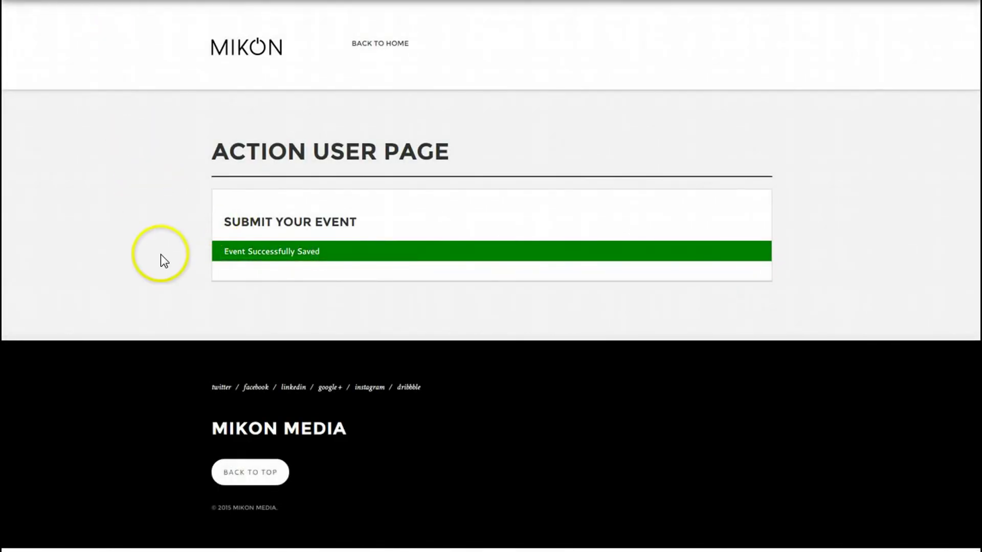
pyautogui.hotkey('alt', 'Left')
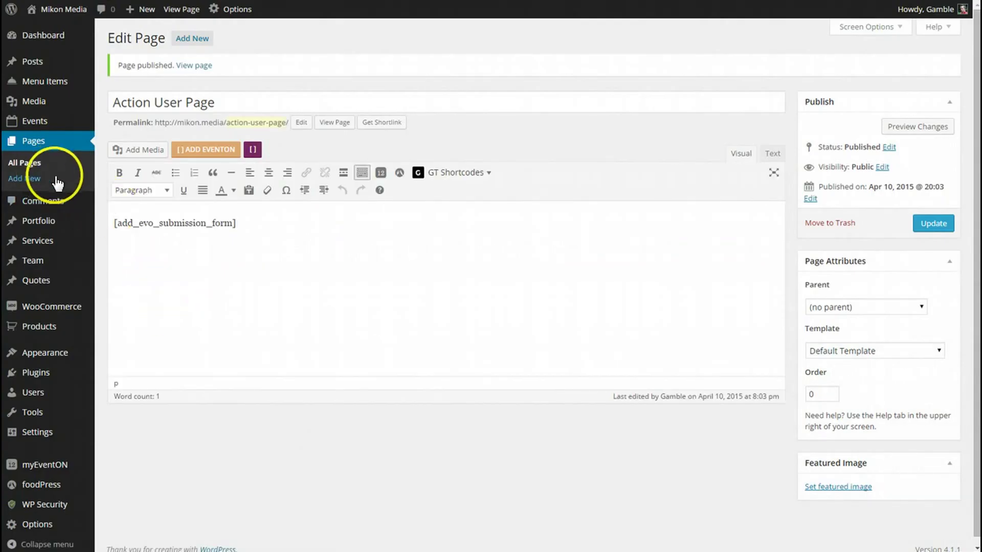
# Check Akron Zoo Day under Events > All Events, then open Full Calendar Page from Pages.
pyautogui.moveTo(36, 125)
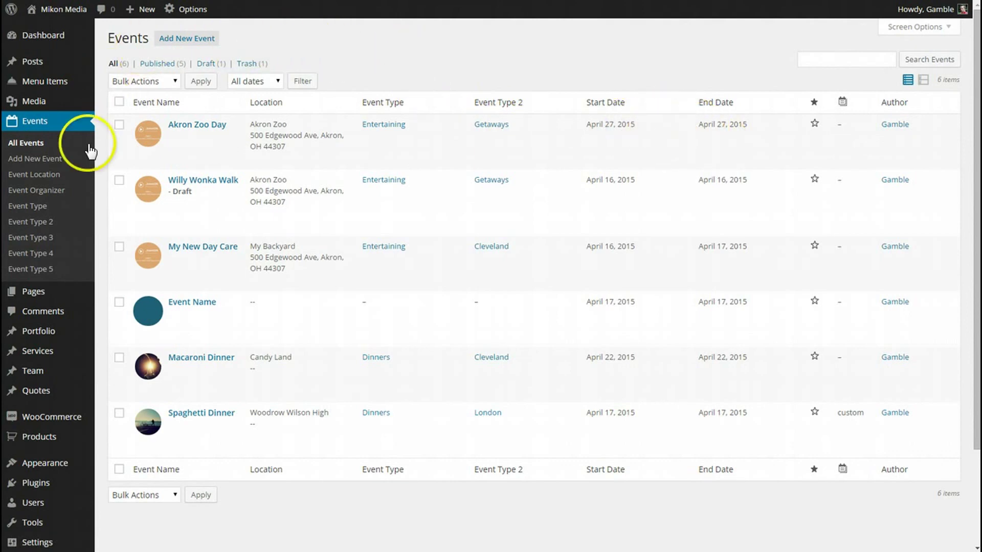
pyautogui.click(36, 293)
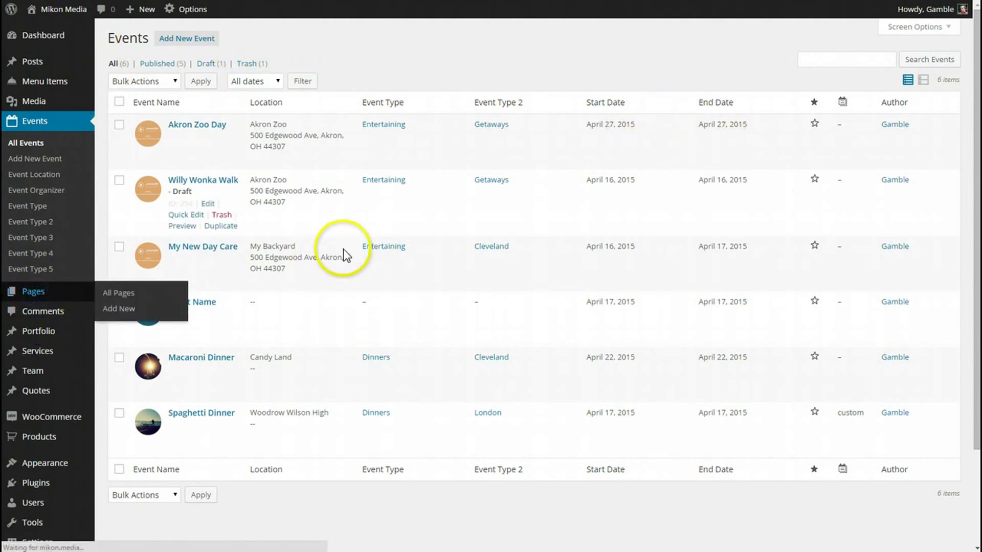
pyautogui.scroll(-5, 225, 317)
pyautogui.scroll(-1, 204, 332)
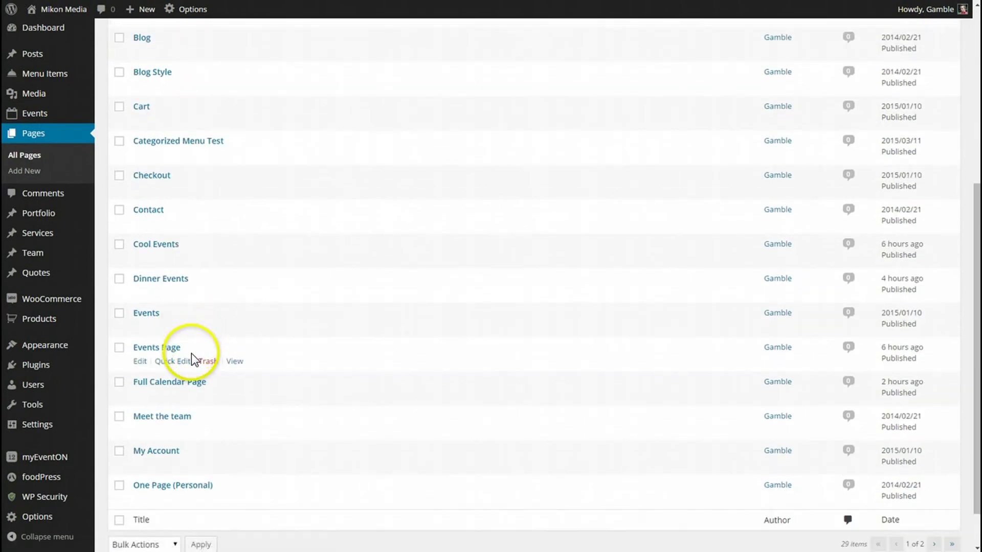
pyautogui.click(192, 383)
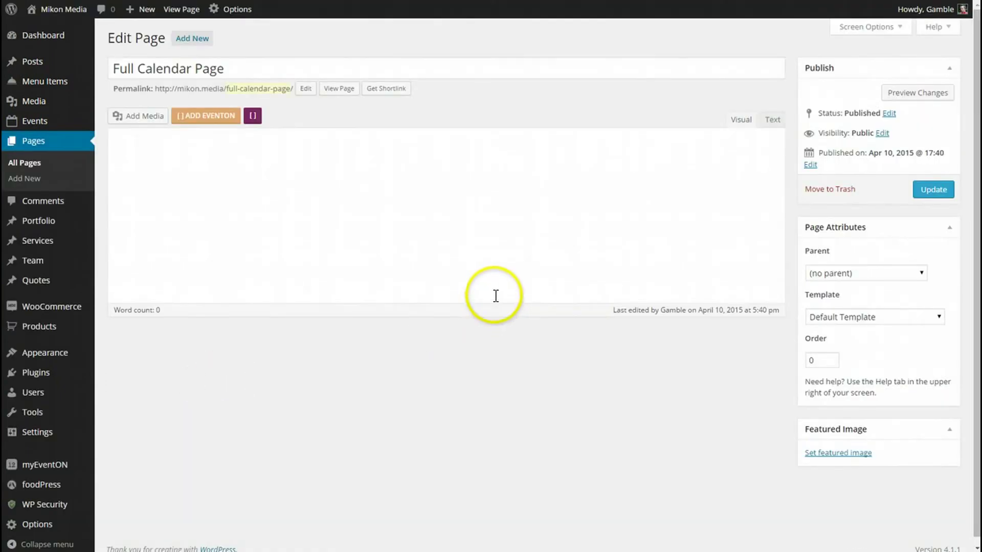
# View the live calendar and open the Akron Zoo Day card on April 27.
pyautogui.click(336, 90)
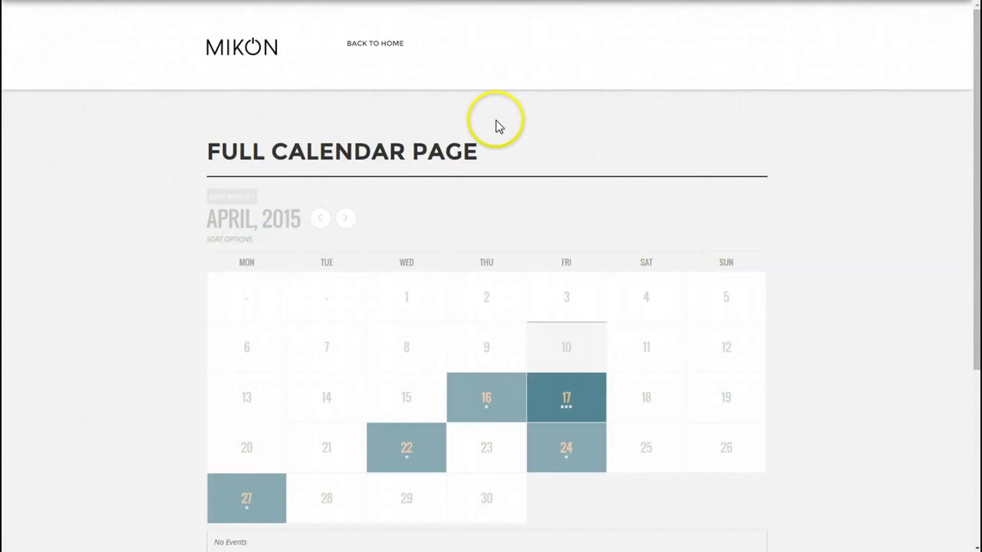
pyautogui.scroll(-2, 344, 184)
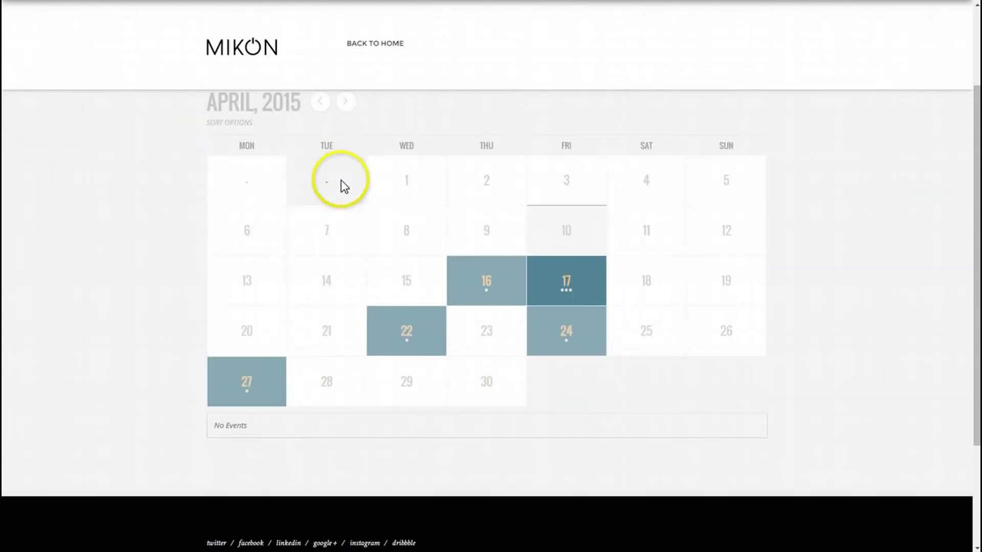
pyautogui.click(249, 385)
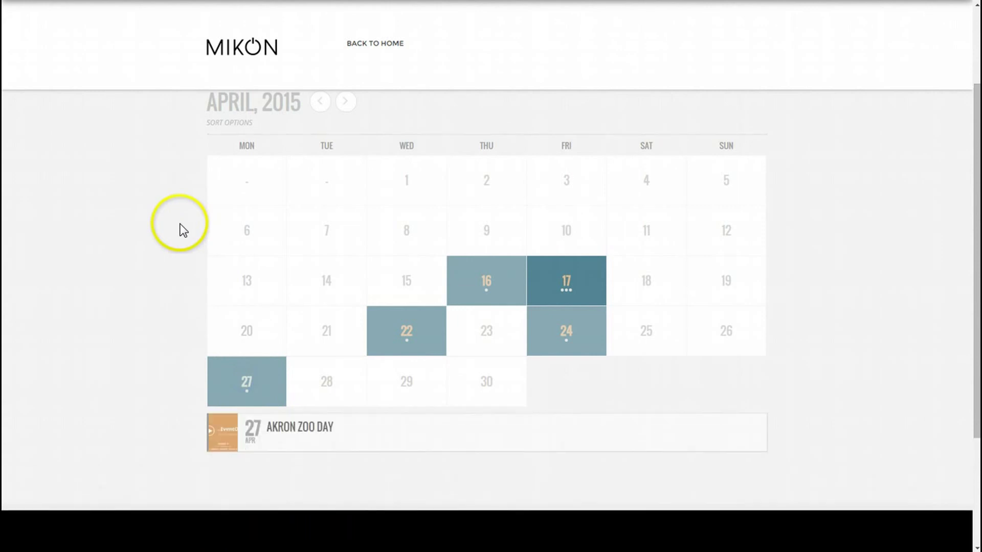
pyautogui.scroll(-2, 176, 255)
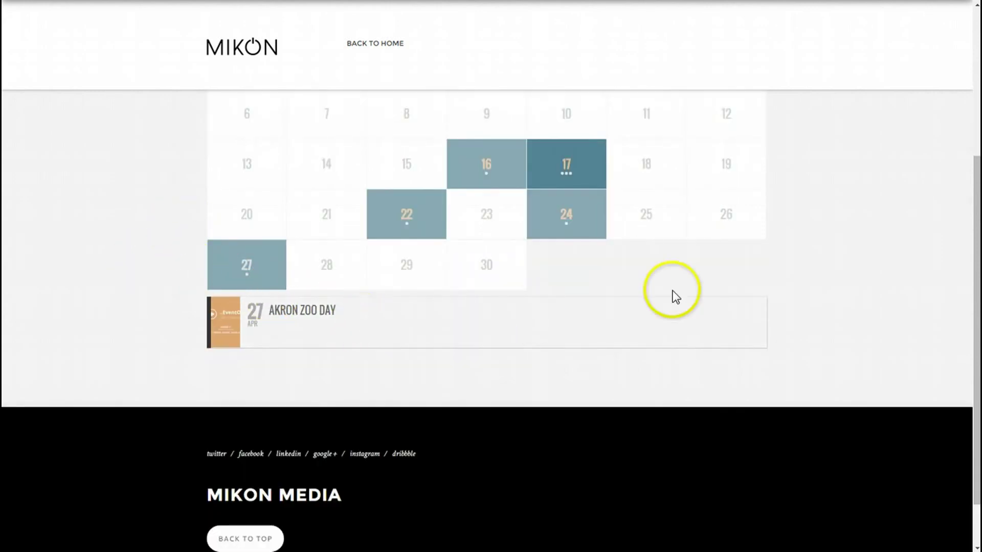
pyautogui.click(372, 324)
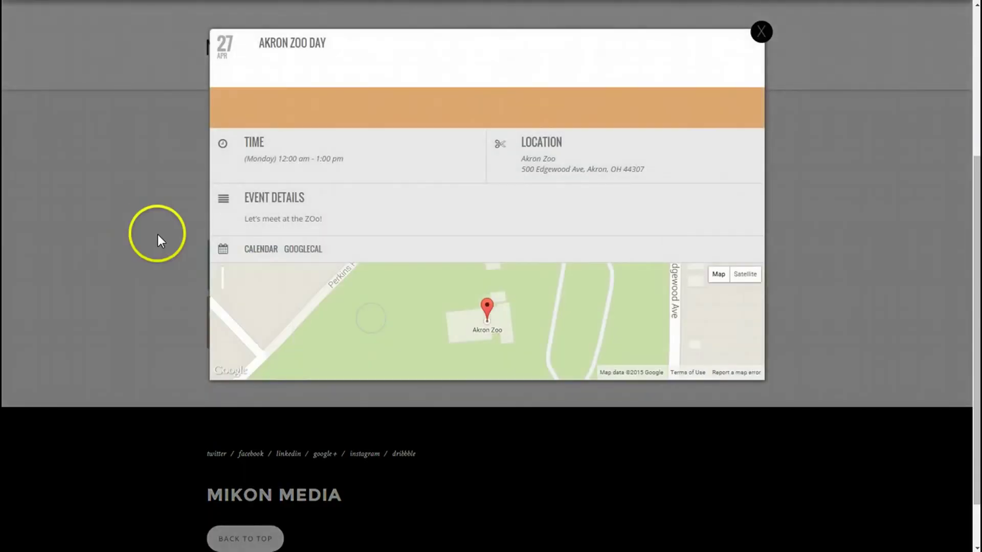
# Inspect the card's banner, street address and map, then close it.
pyautogui.click(369, 113)
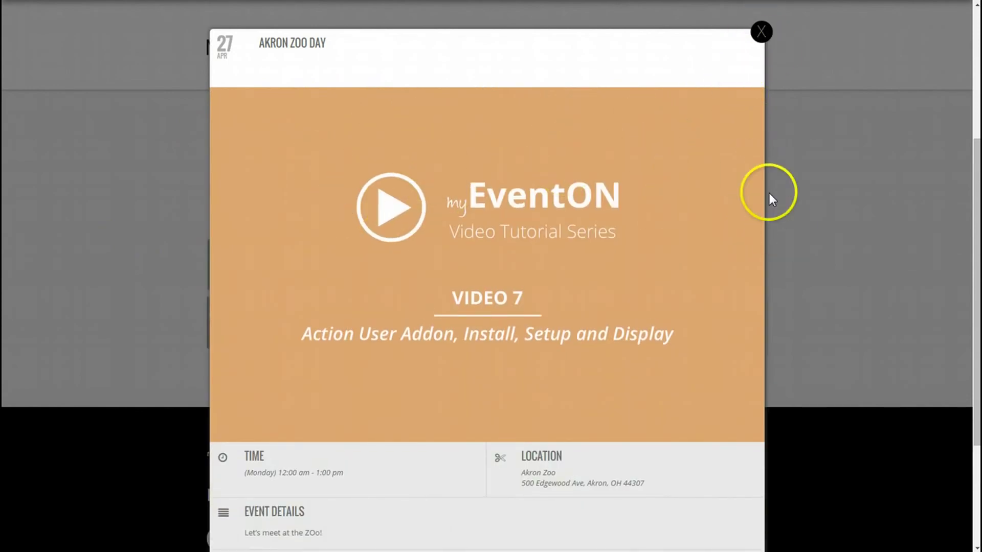
pyautogui.click(691, 156)
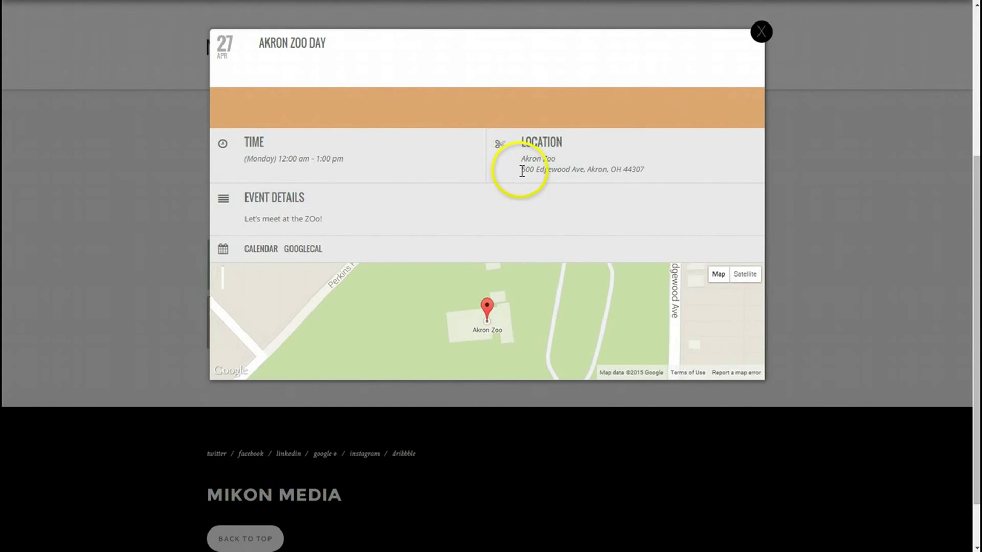
pyautogui.moveTo(522, 171); pyautogui.dragTo(643, 169)
pyautogui.click(642, 170)
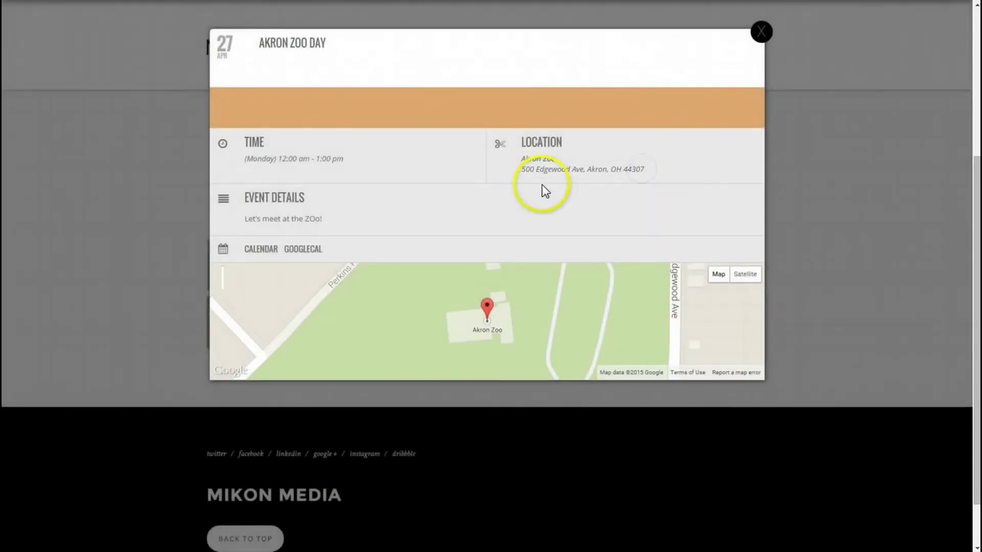
pyautogui.scroll(-3, 476, 324)
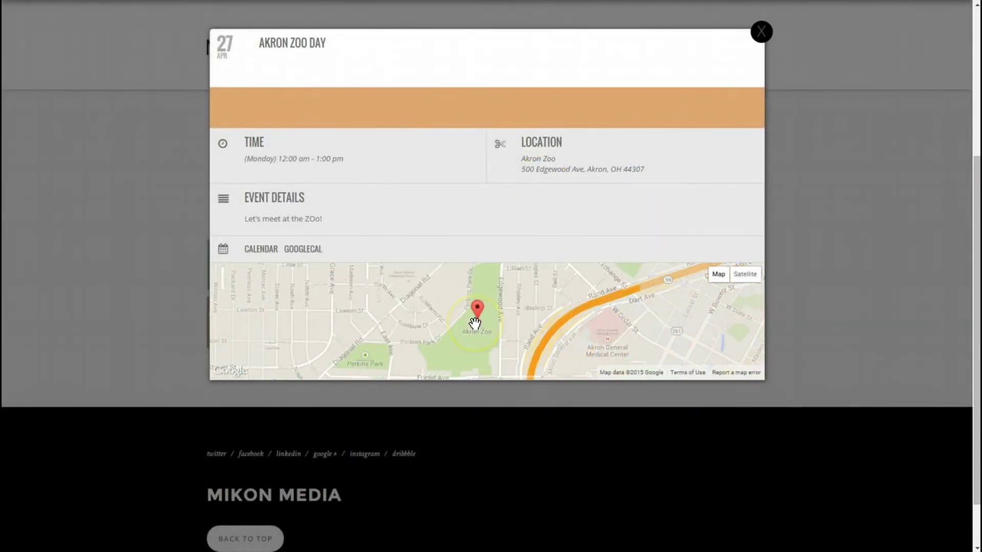
pyautogui.moveTo(486, 317)
pyautogui.mouseDown()
pyautogui.moveTo(491, 337)
pyautogui.moveTo(483, 313)
pyautogui.mouseUp()
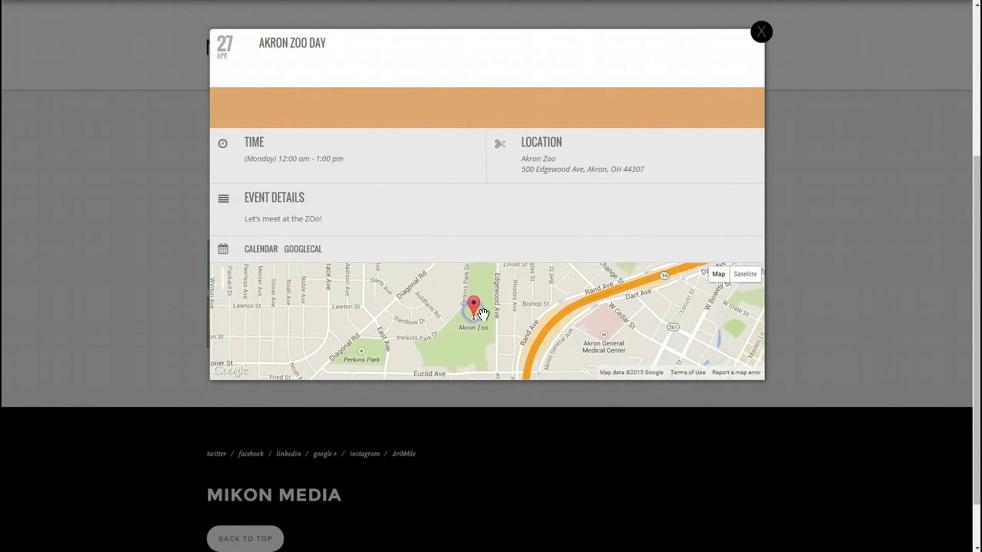
pyautogui.click(317, 247)
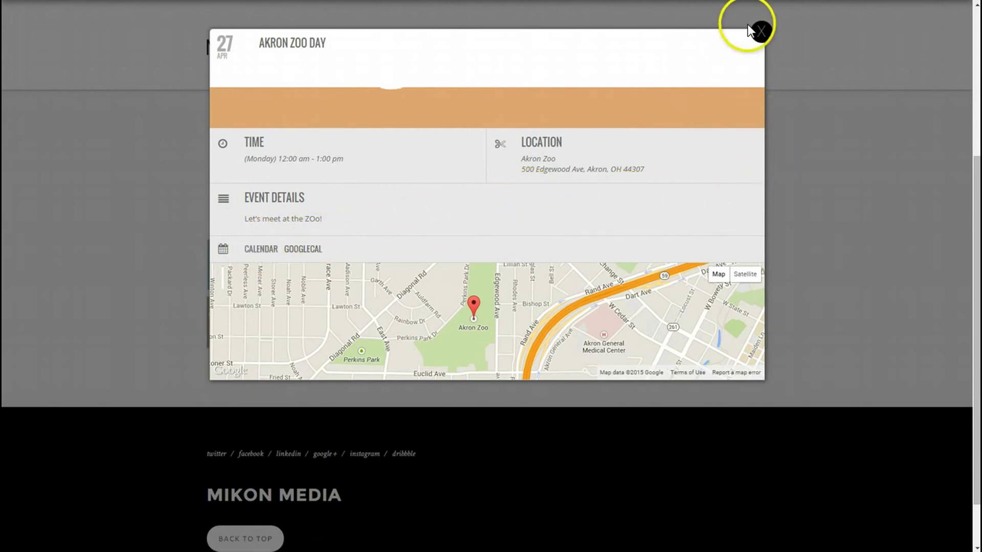
pyautogui.click(760, 33)
# Scroll the April 2015 calendar to review Akron Zoo Day listed under April 27.
pyautogui.scroll(5, 149, 349)
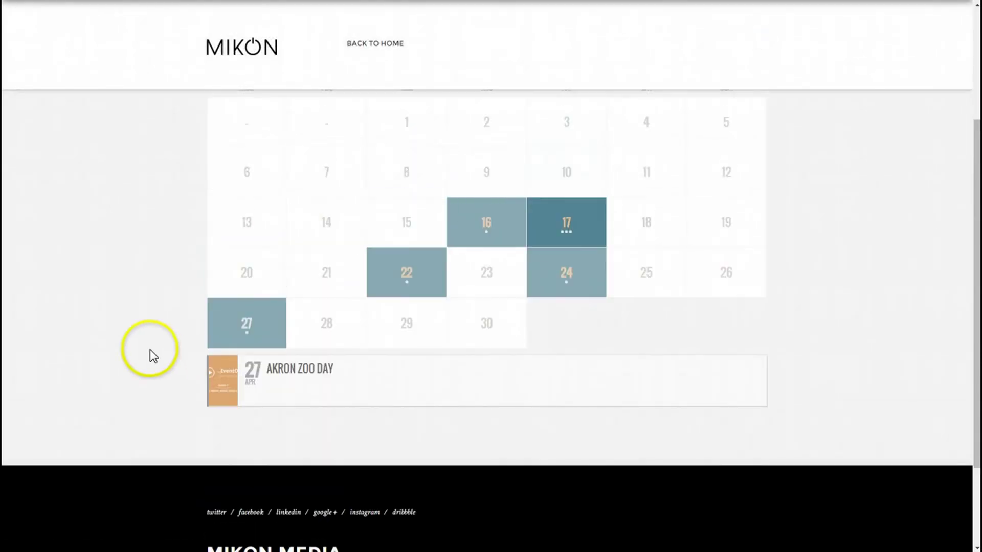
pyautogui.scroll(-2, 147, 351)
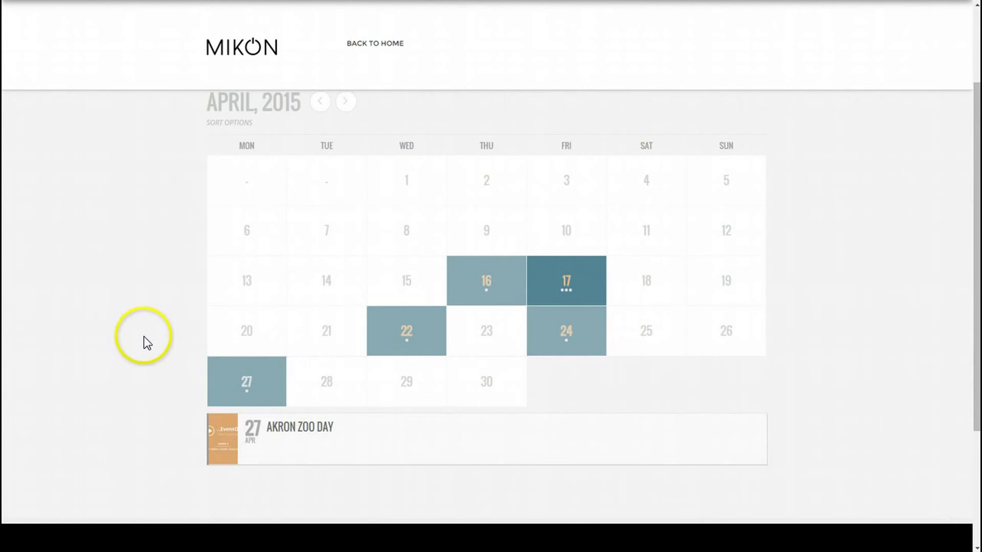
pyautogui.scroll(1, 143, 342)
pyautogui.scroll(-1, 145, 341)
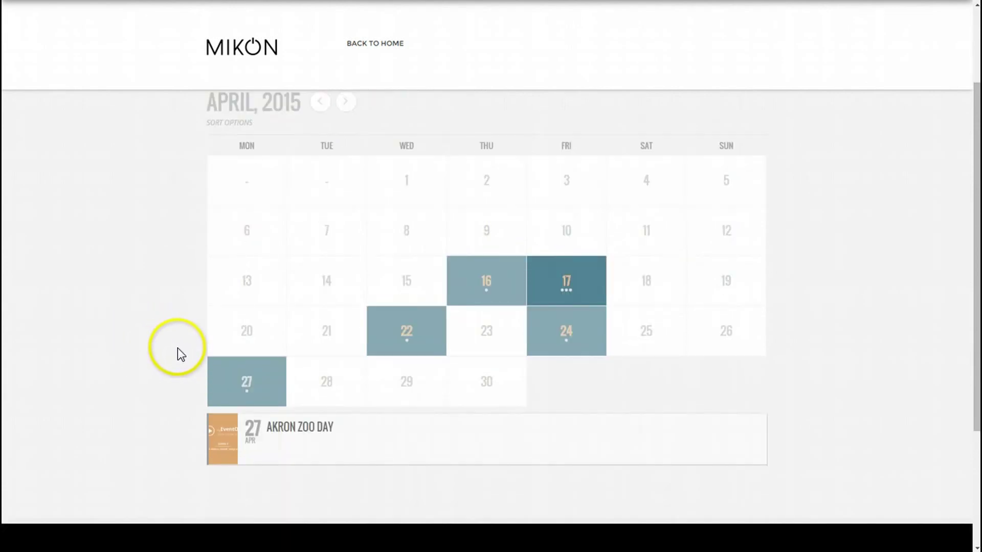